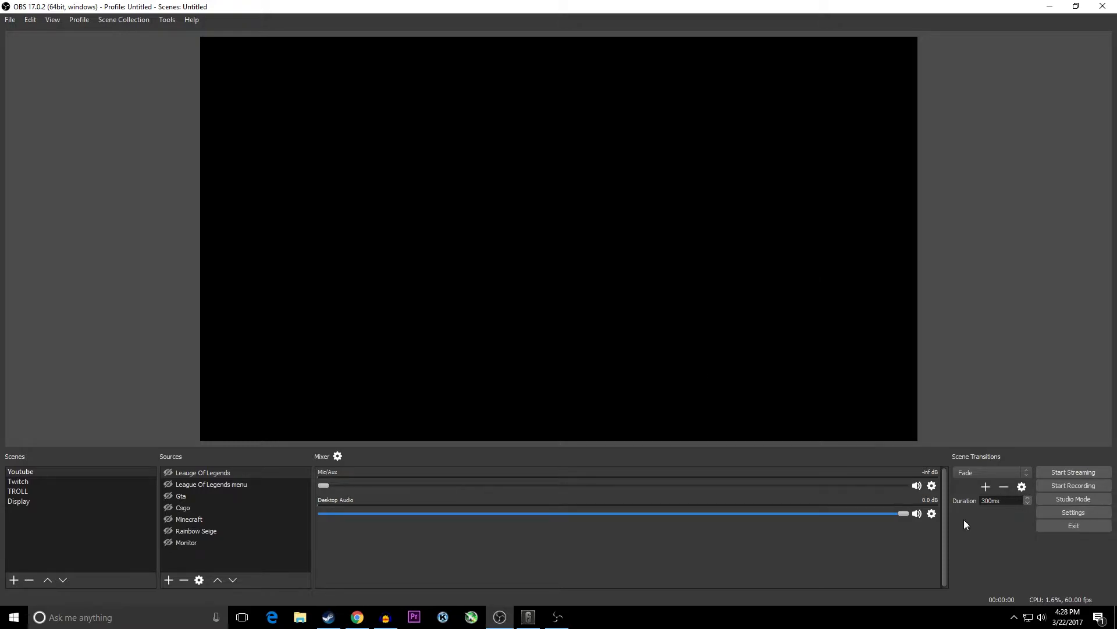
# - Add a new scene named "test" to the scene list
pyautogui.rightClick(37, 473)
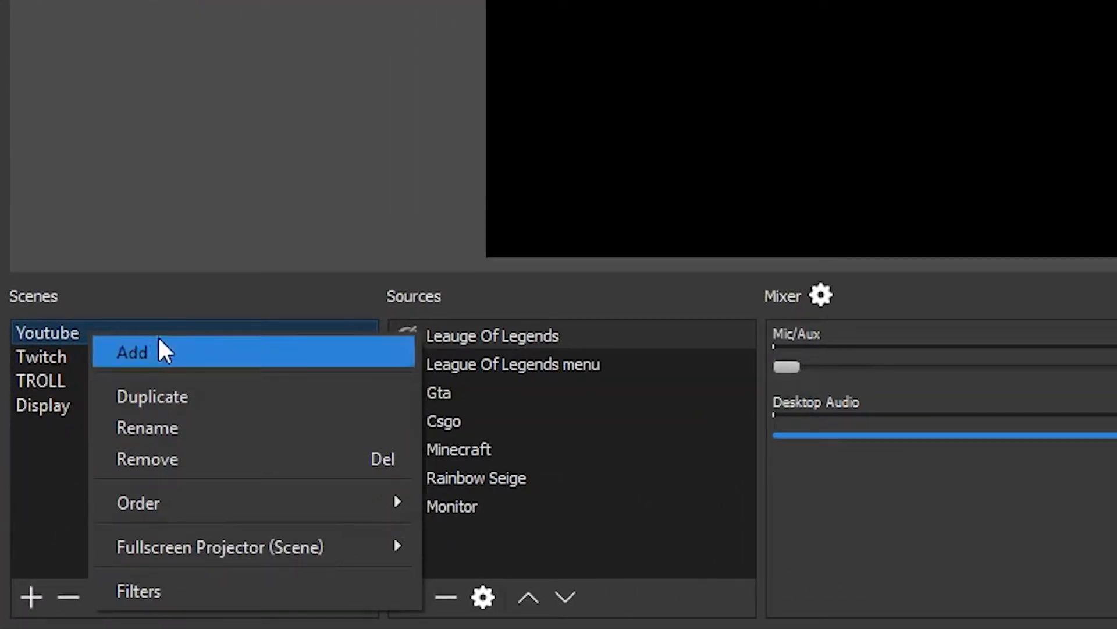
pyautogui.click(48, 505)
pyautogui.rightClick(53, 489)
pyautogui.click(120, 501)
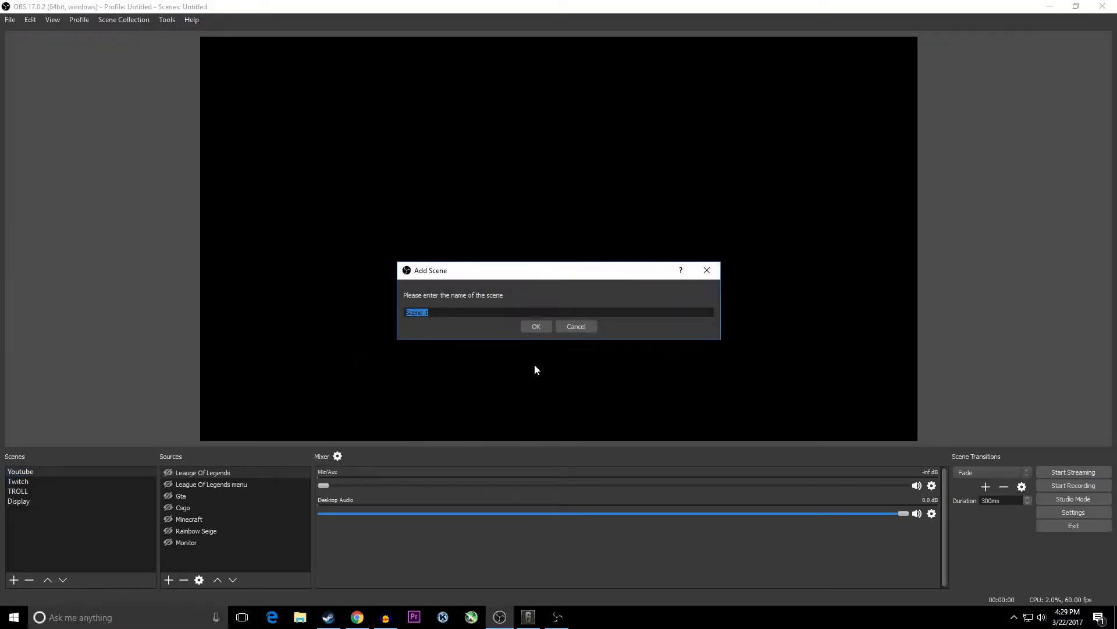
pyautogui.write('test')
pyautogui.press('Return')
# - Add a new Game Capture source with the default name to the test scene
pyautogui.rightClick(177, 506)
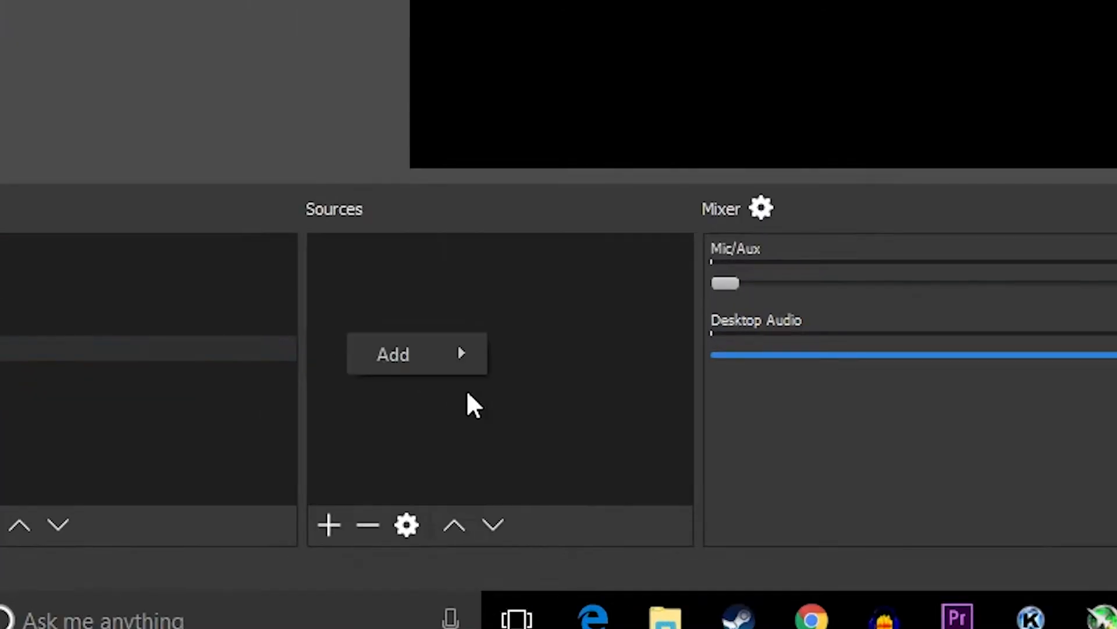
pyautogui.moveTo(216, 514)
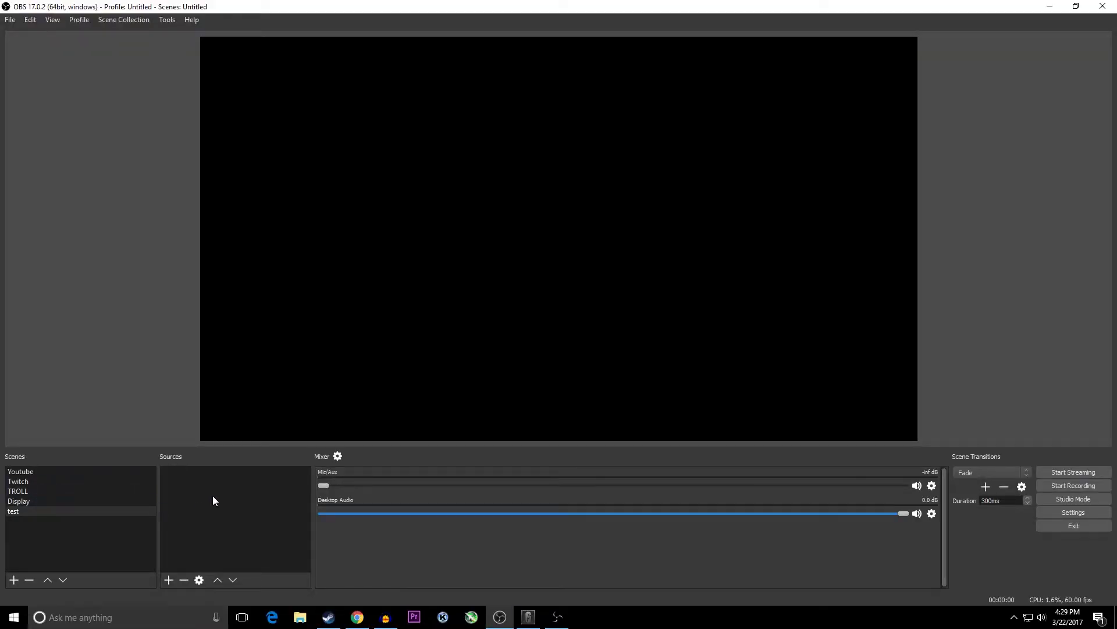
pyautogui.rightClick(213, 499)
pyautogui.moveTo(250, 502)
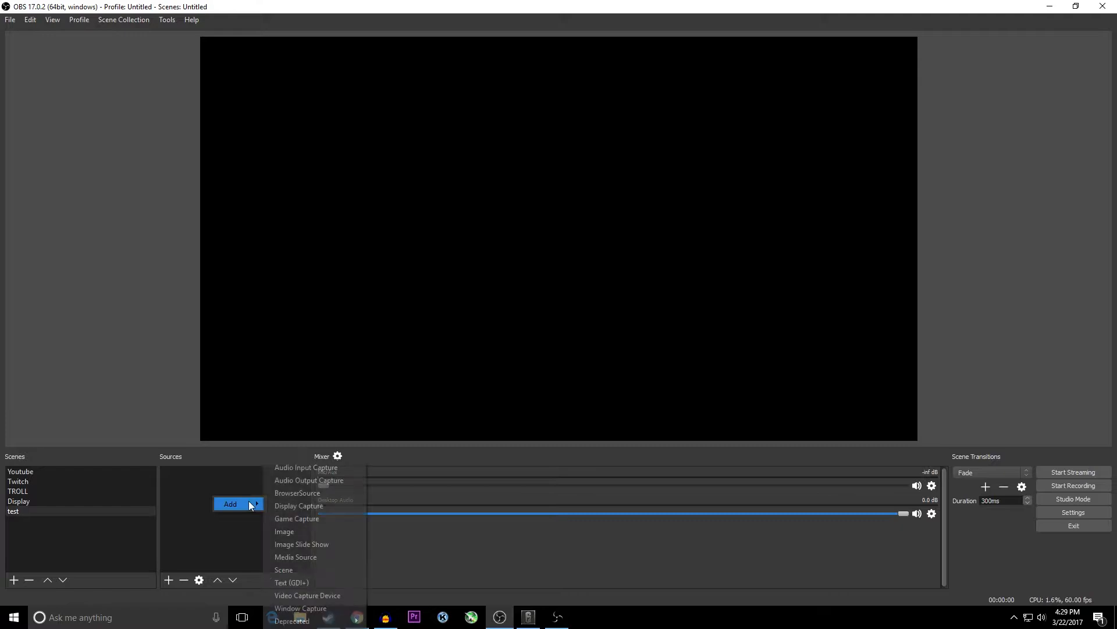
pyautogui.click(309, 524)
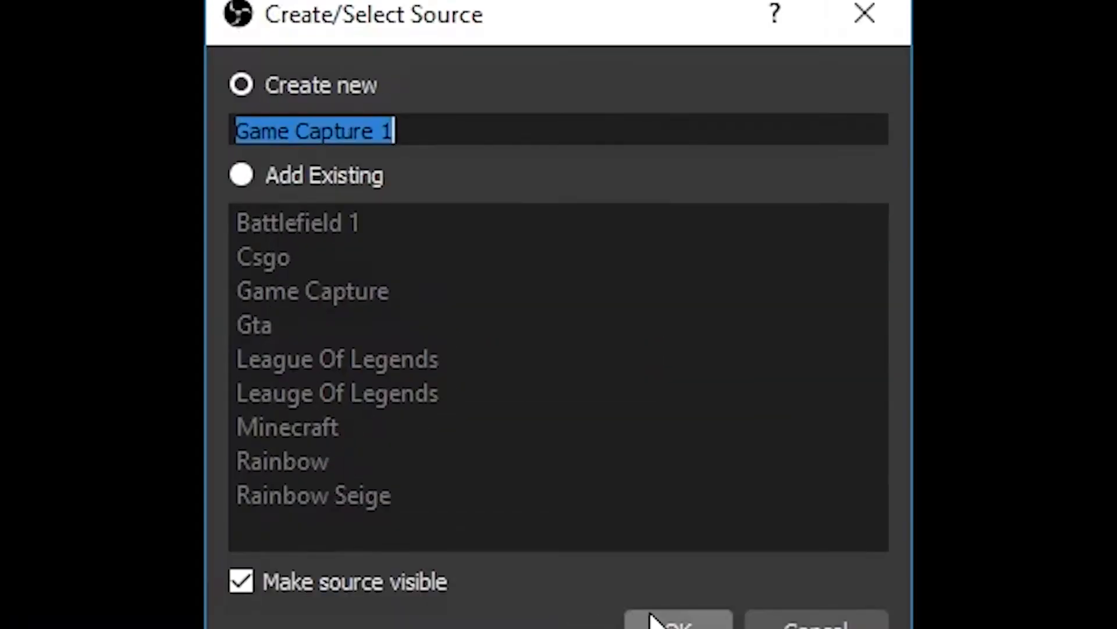
pyautogui.click(589, 389)
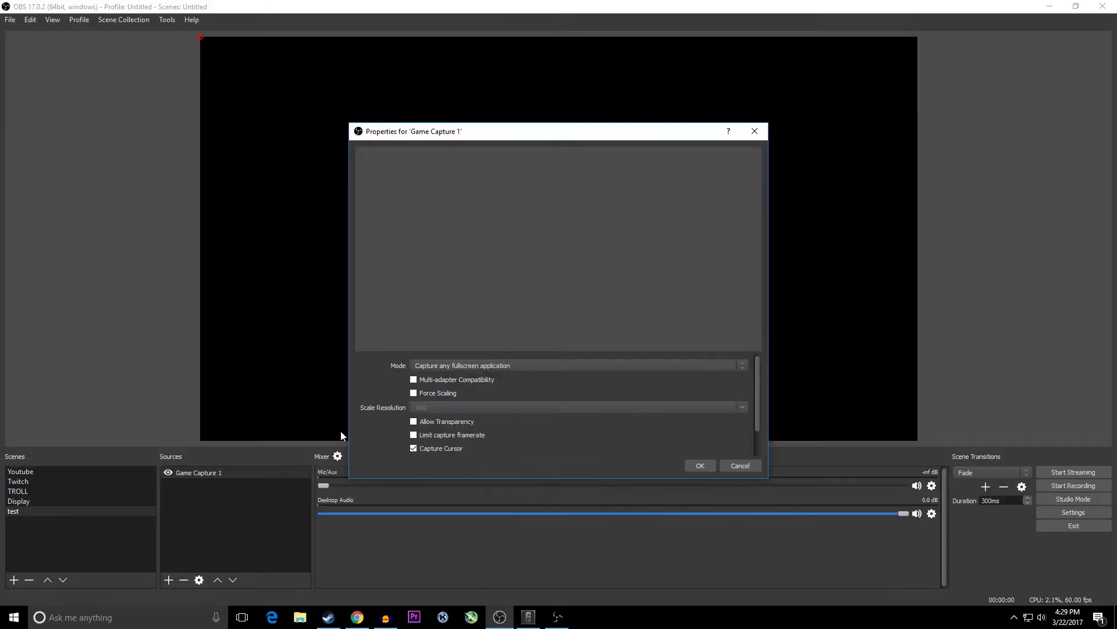
# - Set the game capture mode to Capture specific window and choose the [RainbowSixGame.exe]: Rainbow Six window
pyautogui.click(500, 368)
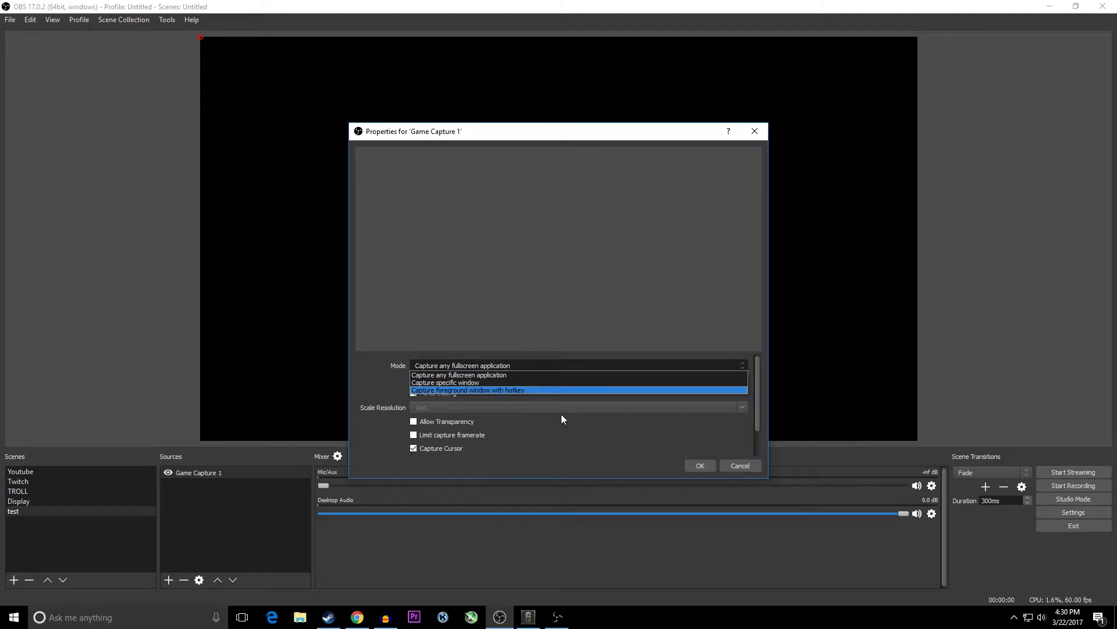
pyautogui.click(571, 382)
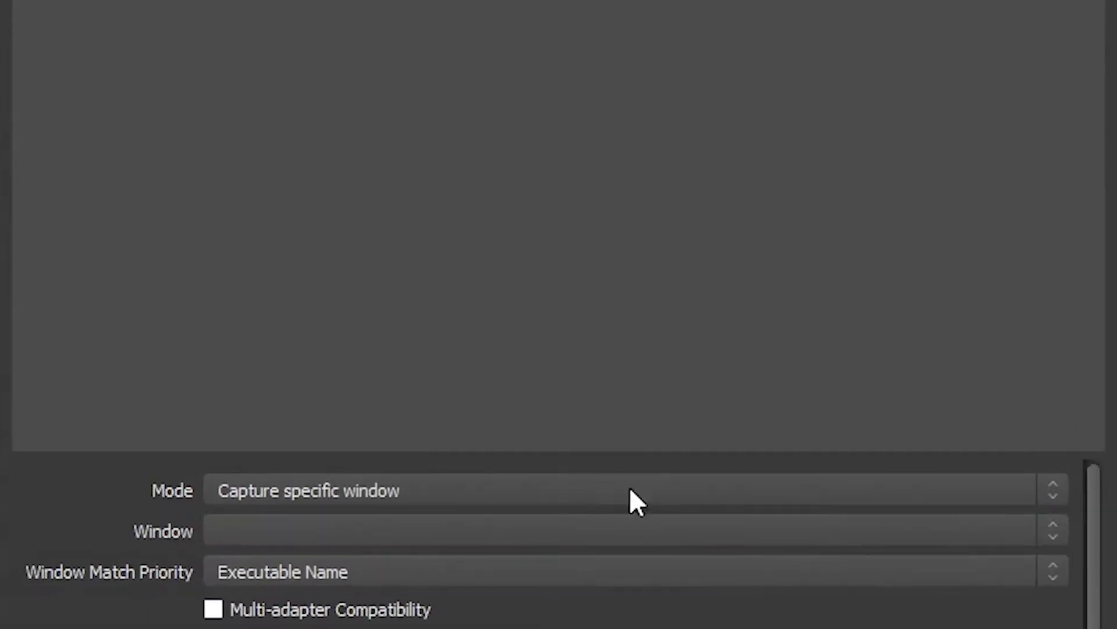
pyautogui.click(580, 530)
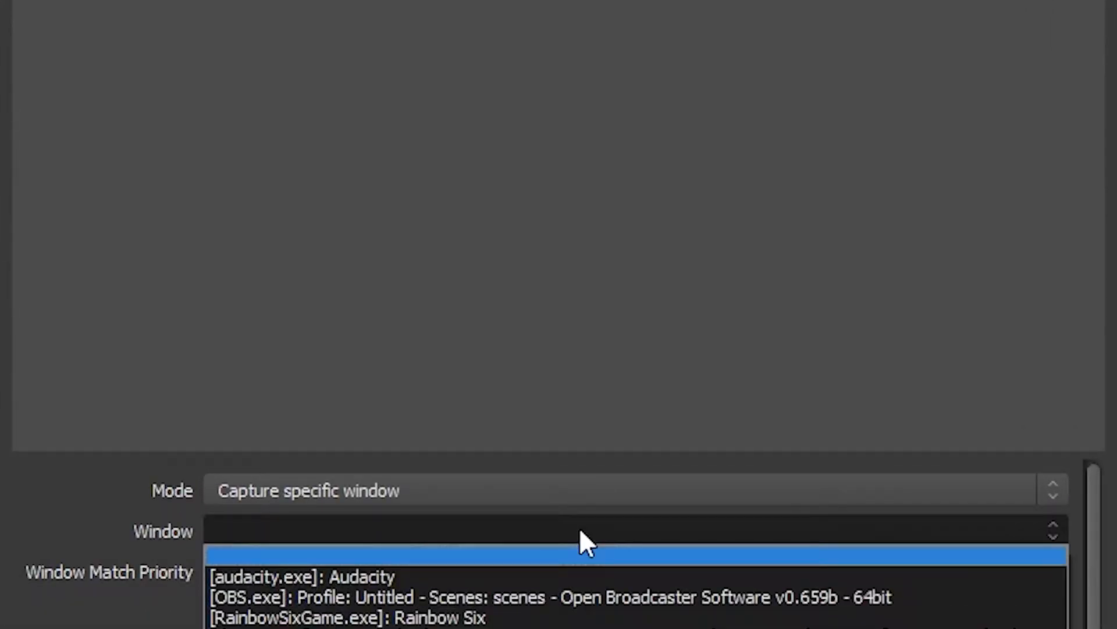
pyautogui.click(529, 617)
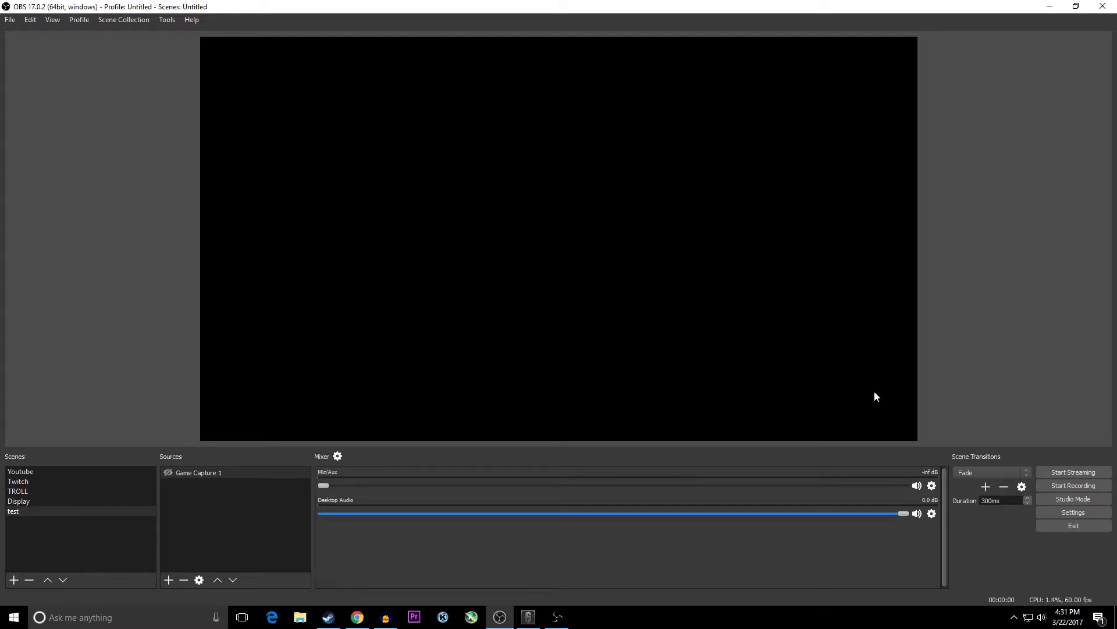
# - Set the output mode to Advanced in the output settings
pyautogui.click(1057, 510)
pyautogui.click(309, 195)
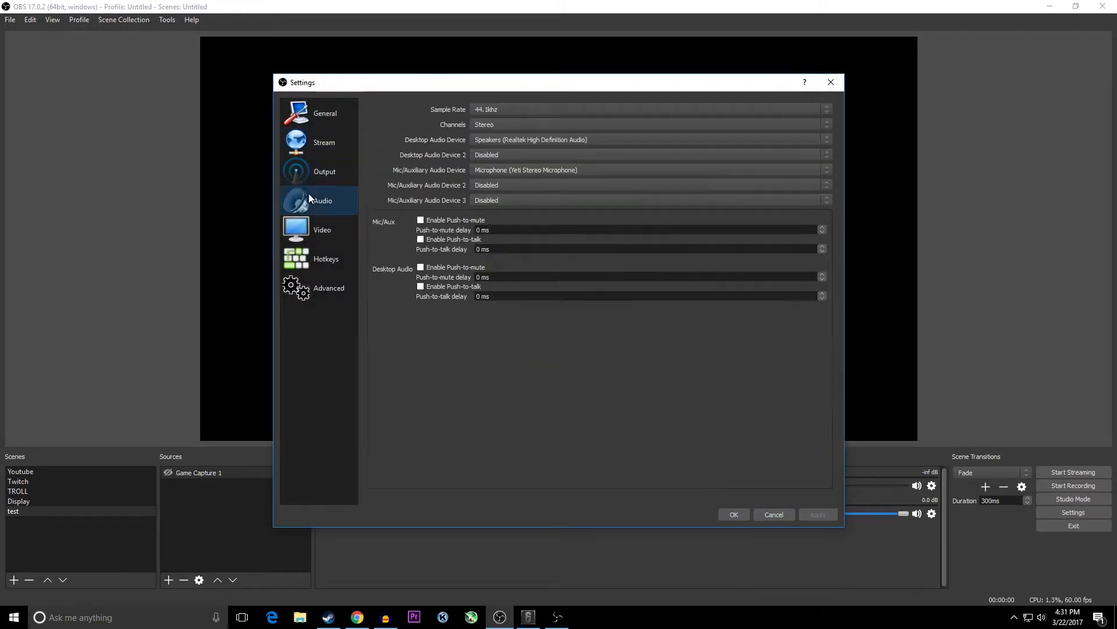
pyautogui.click(314, 174)
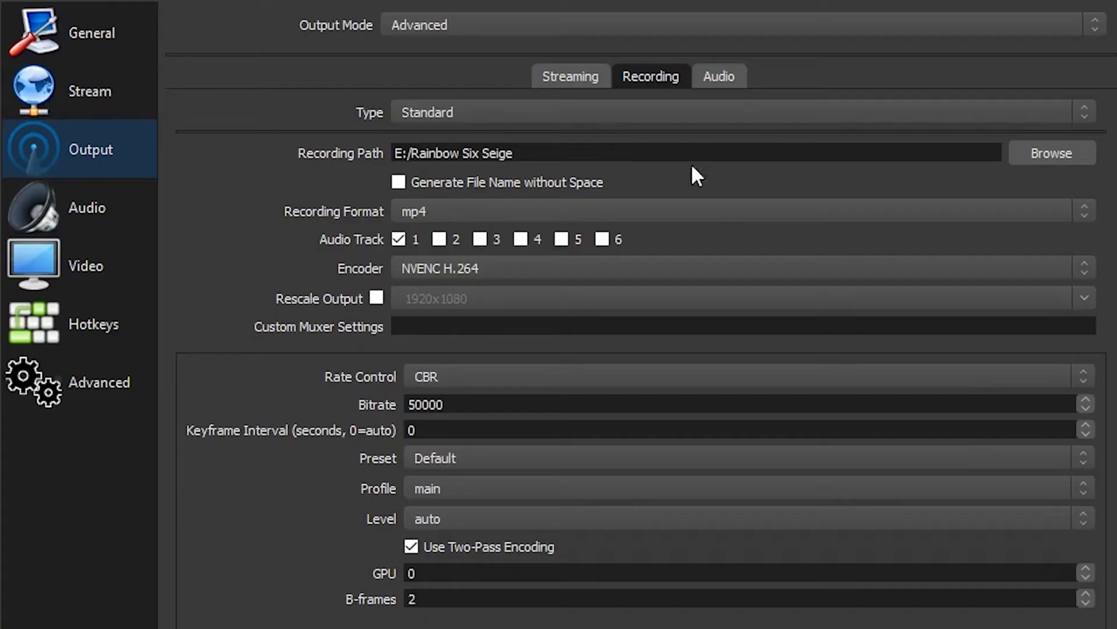
pyautogui.click(466, 25)
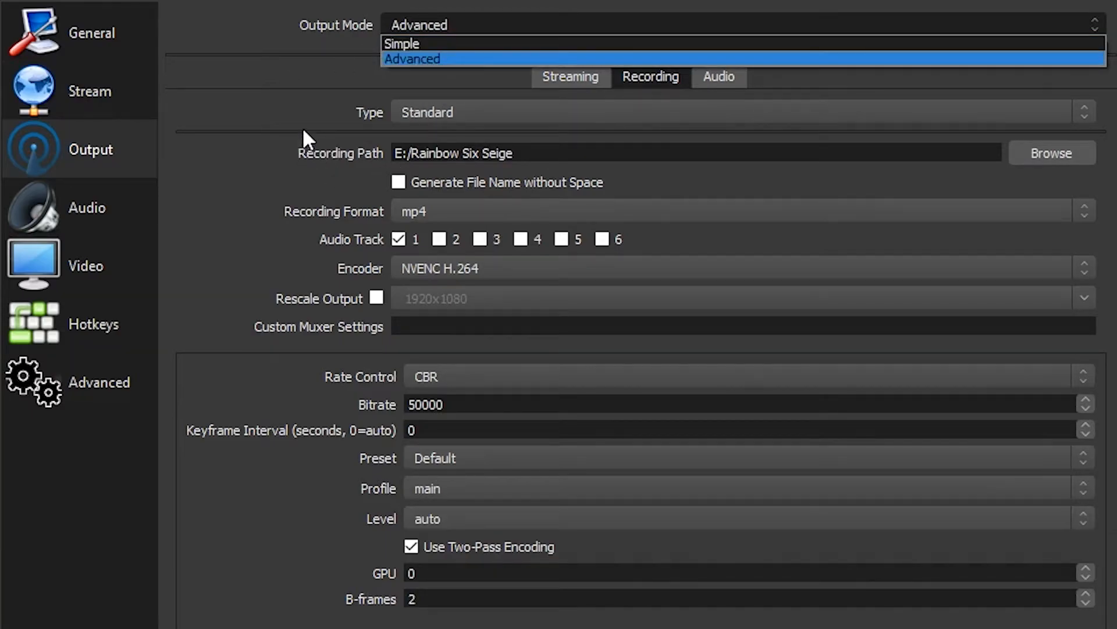
pyautogui.click(264, 125)
pyautogui.click(504, 25)
pyautogui.click(441, 58)
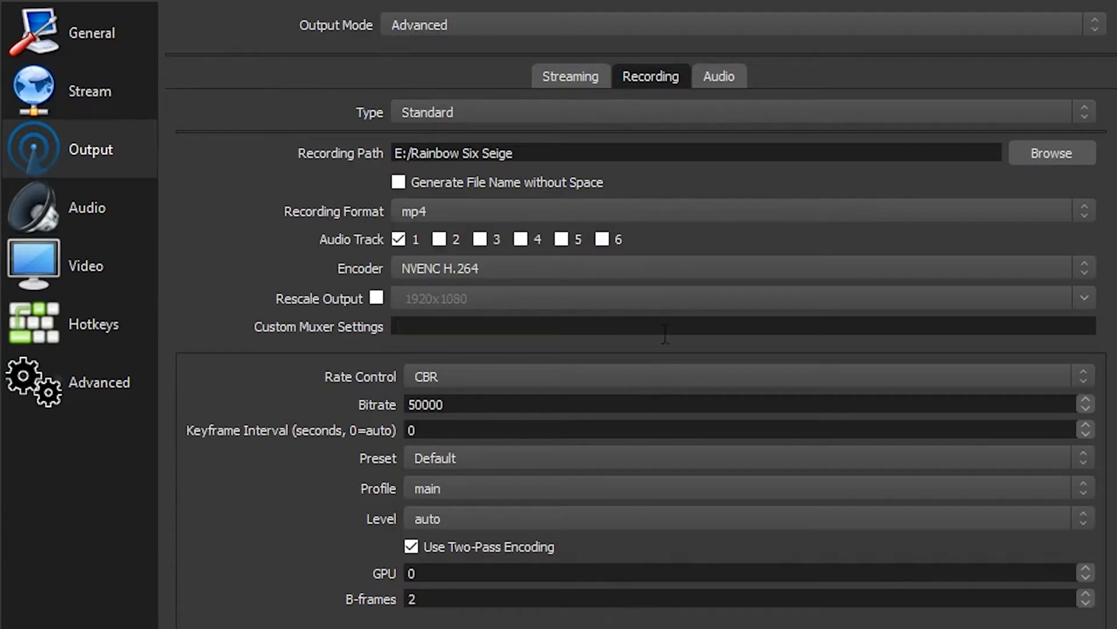
# - Examine the available encoder and rate control options for recording
pyautogui.click(944, 269)
pyautogui.click(437, 132)
pyautogui.click(504, 270)
pyautogui.click(519, 377)
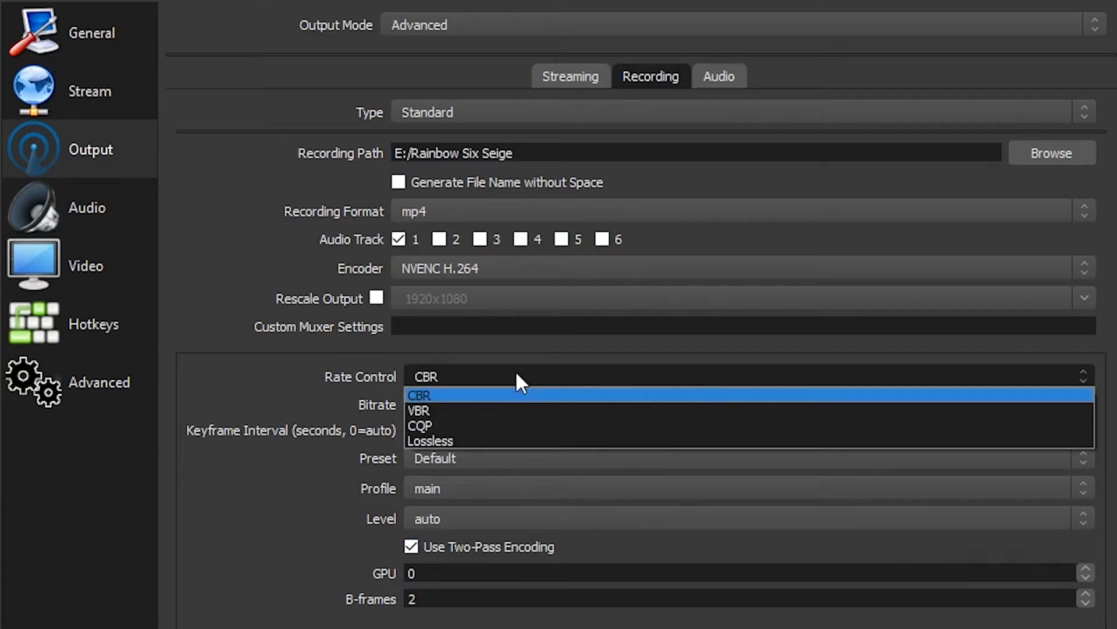
pyautogui.click(517, 374)
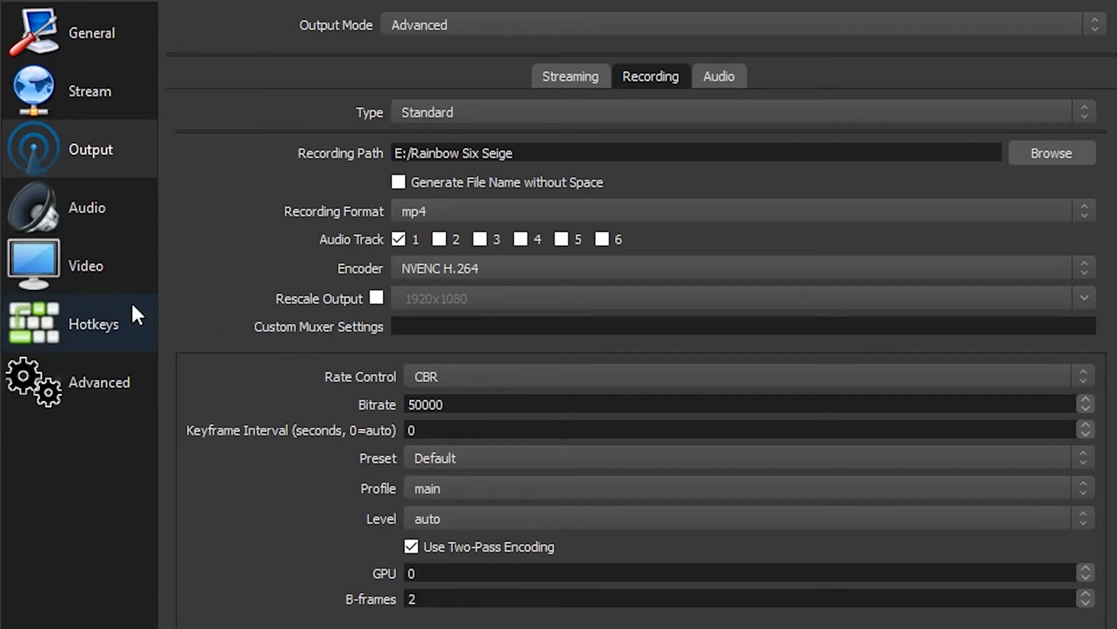
# - Examine the base canvas resolution and common FPS choices in the video settings
pyautogui.click(128, 257)
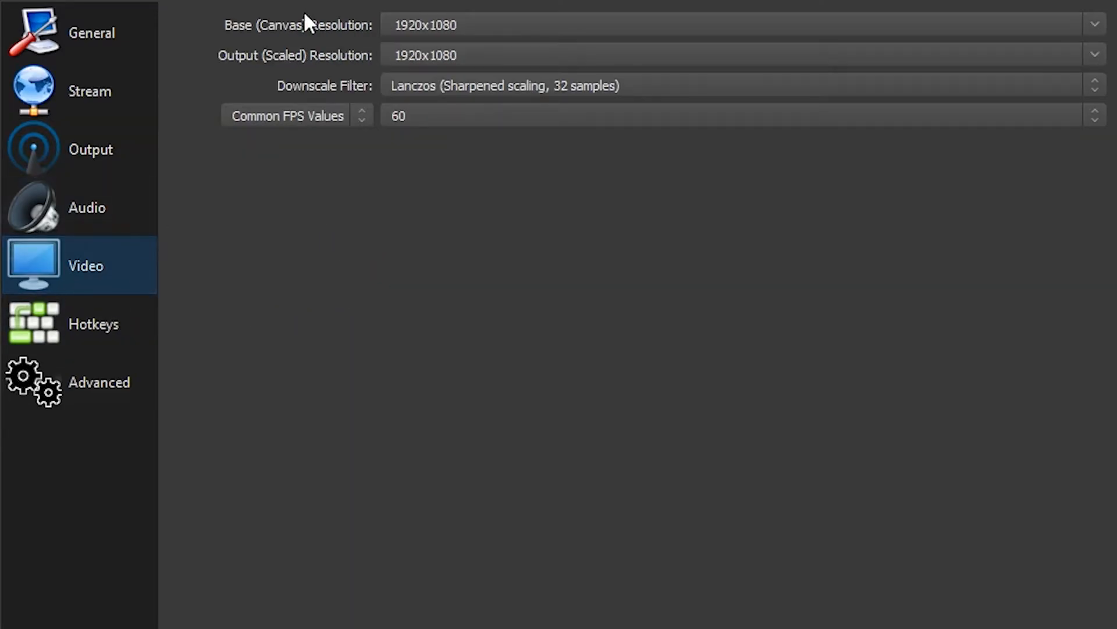
pyautogui.click(551, 25)
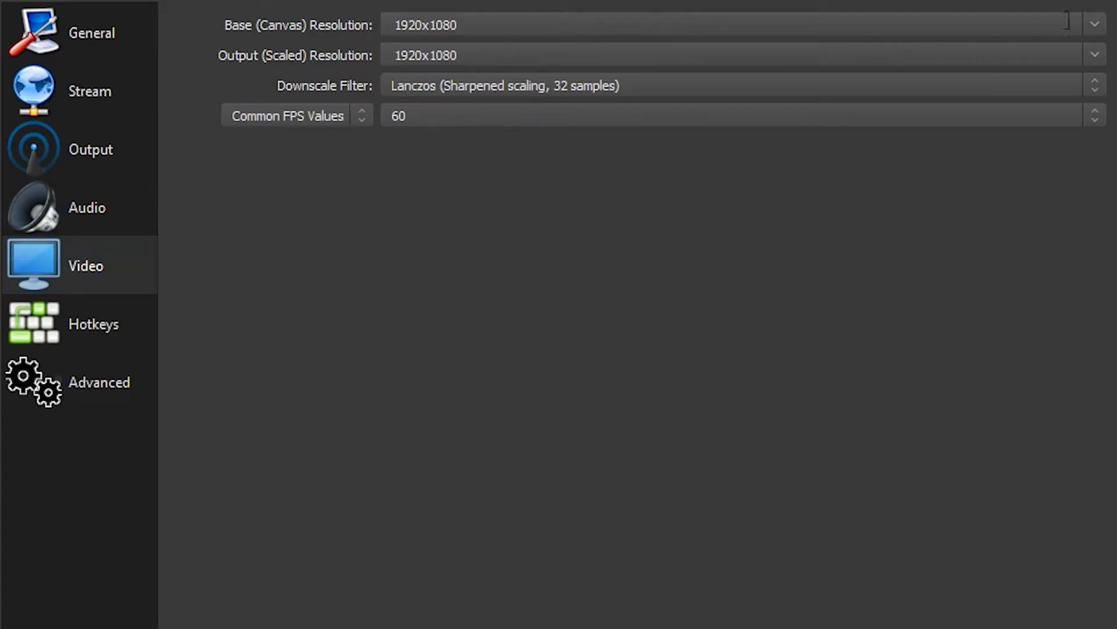
pyautogui.click(1098, 25)
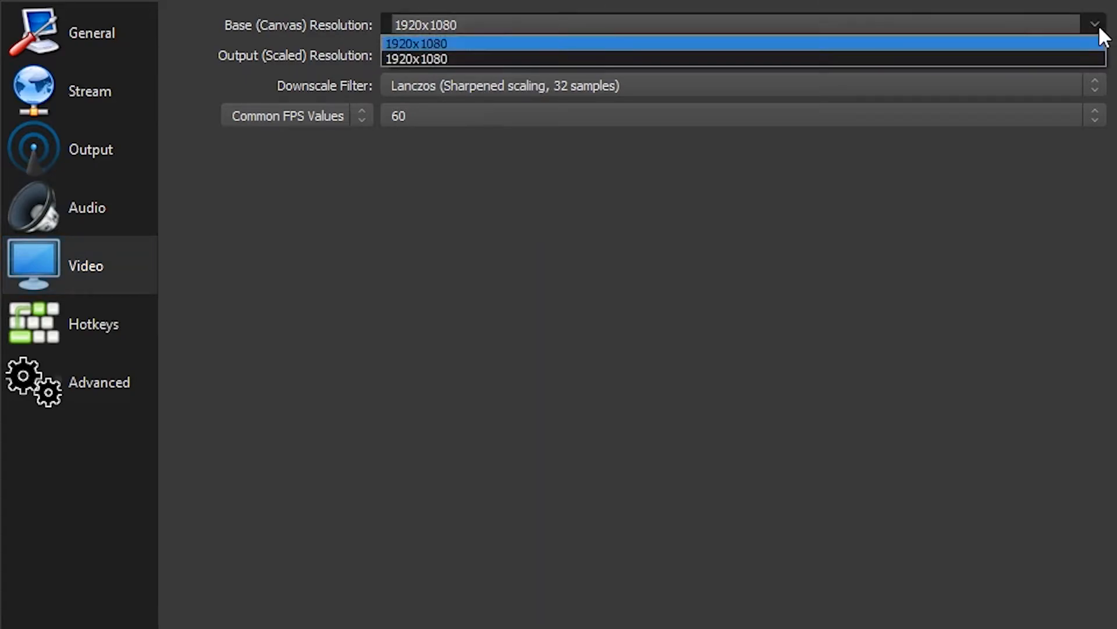
pyautogui.click(896, 334)
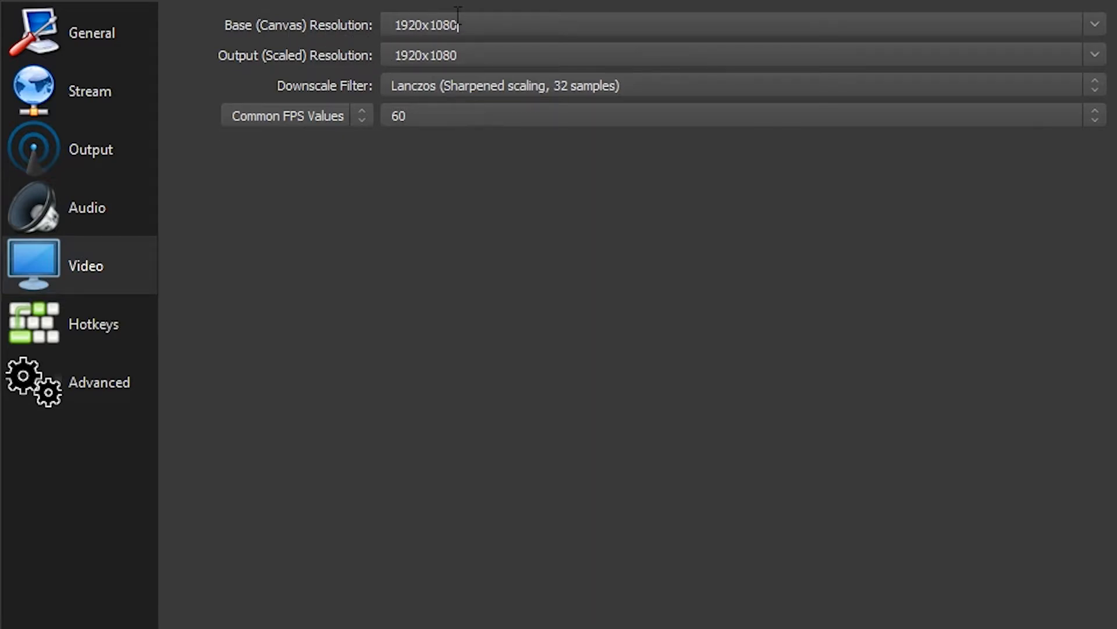
pyautogui.click(1077, 121)
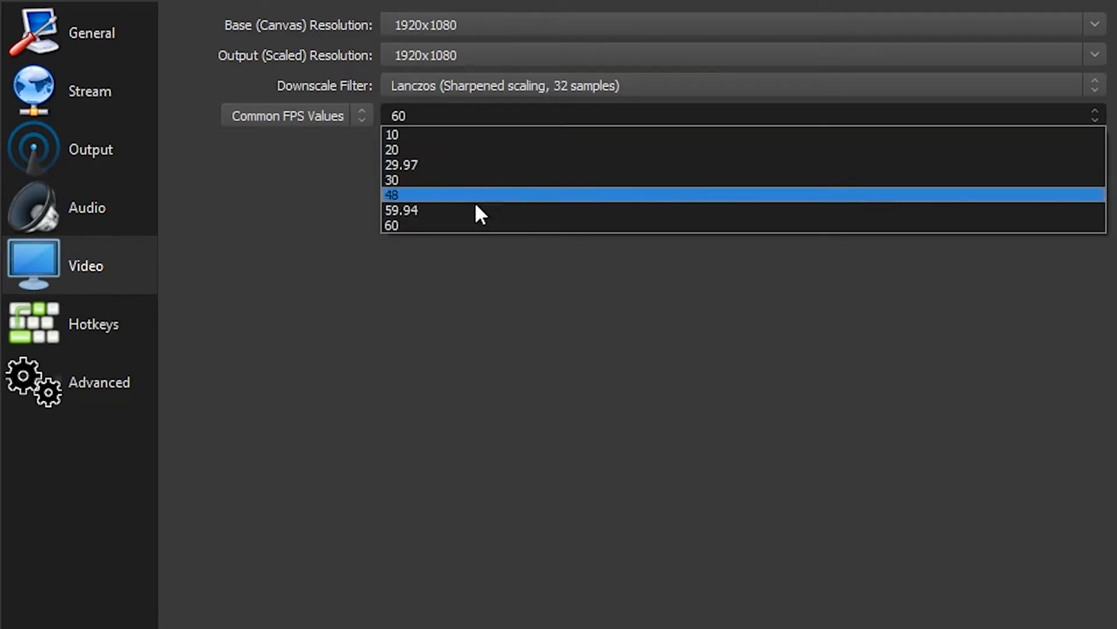
pyautogui.click(387, 291)
# - Examine the output scaled resolution choices and the downscale filter options
pyautogui.click(541, 58)
pyautogui.click(1102, 55)
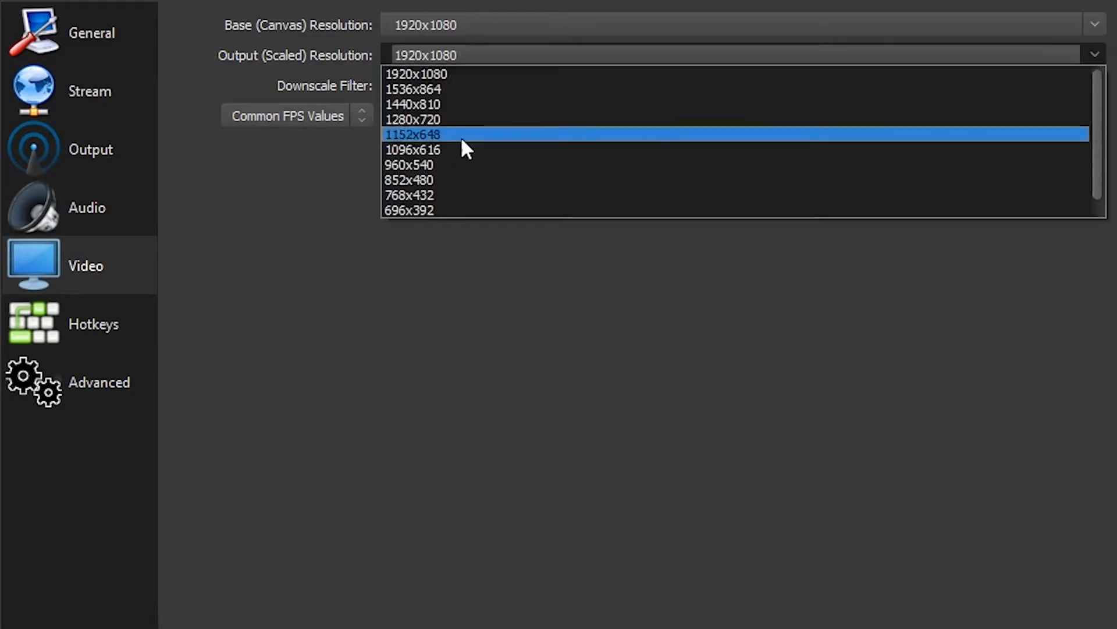
pyautogui.click(379, 161)
pyautogui.click(703, 87)
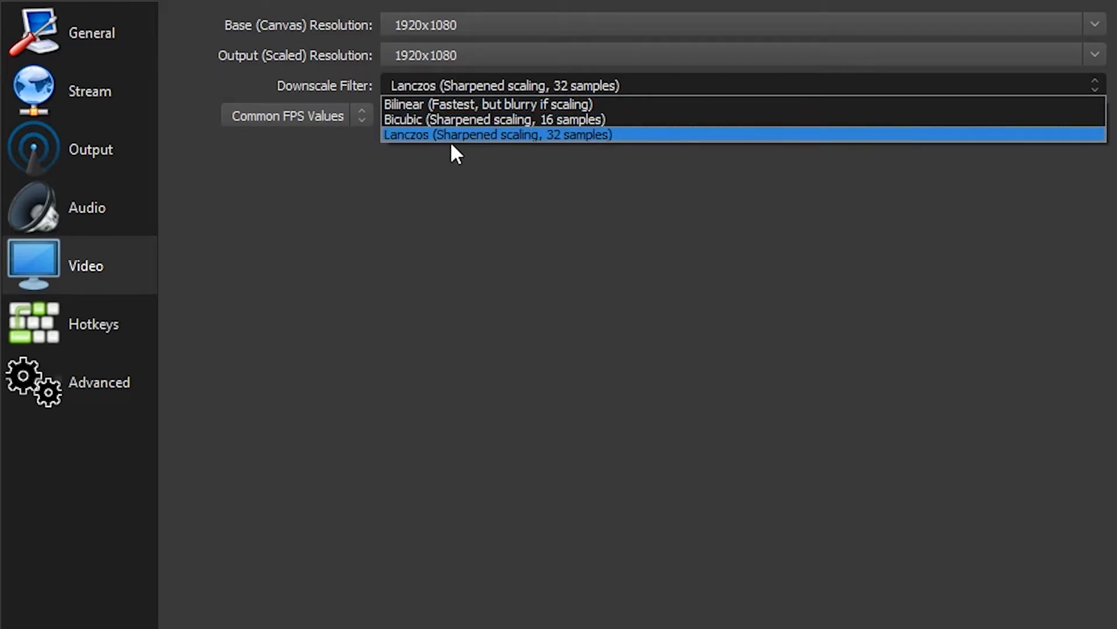
pyautogui.click(538, 163)
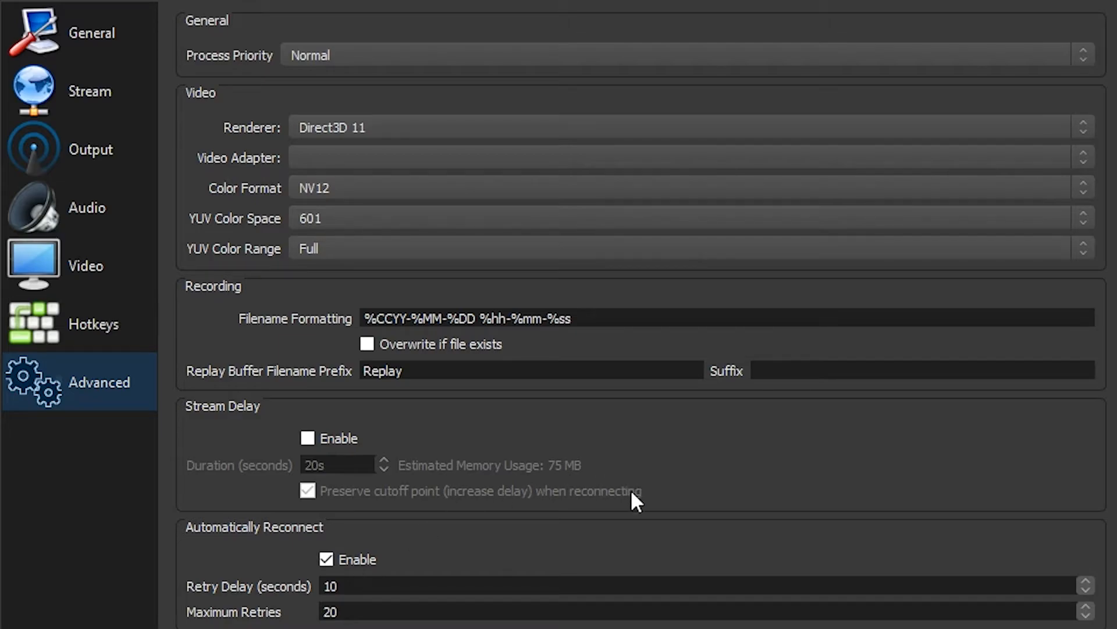
# - Switch the interface theme to Default and back to Dark in the general settings
pyautogui.click(62, 70)
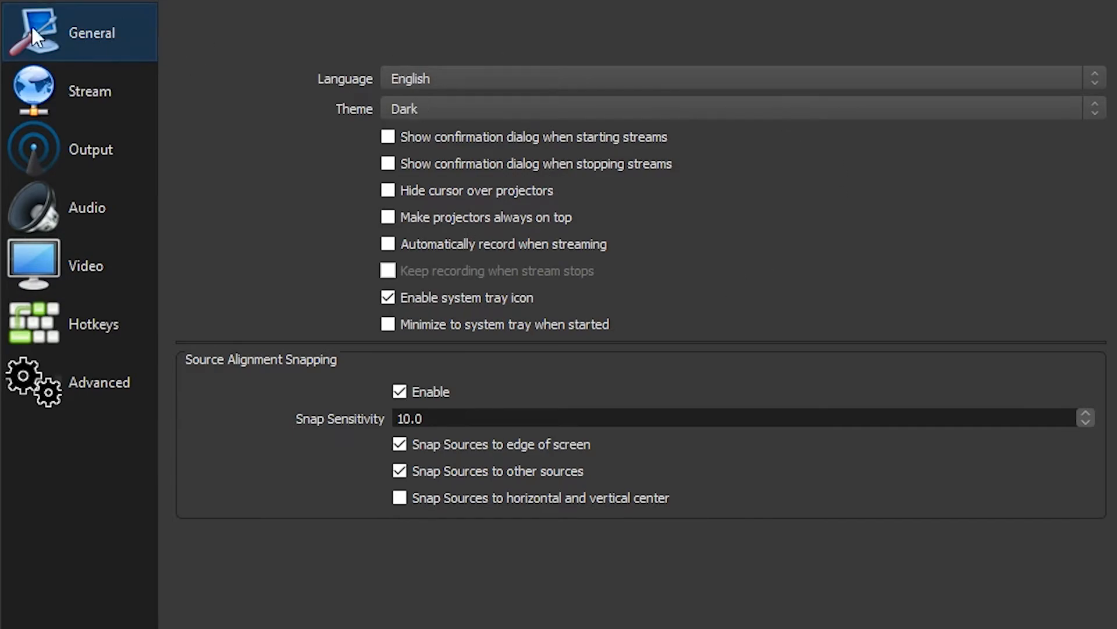
pyautogui.click(594, 108)
pyautogui.click(473, 143)
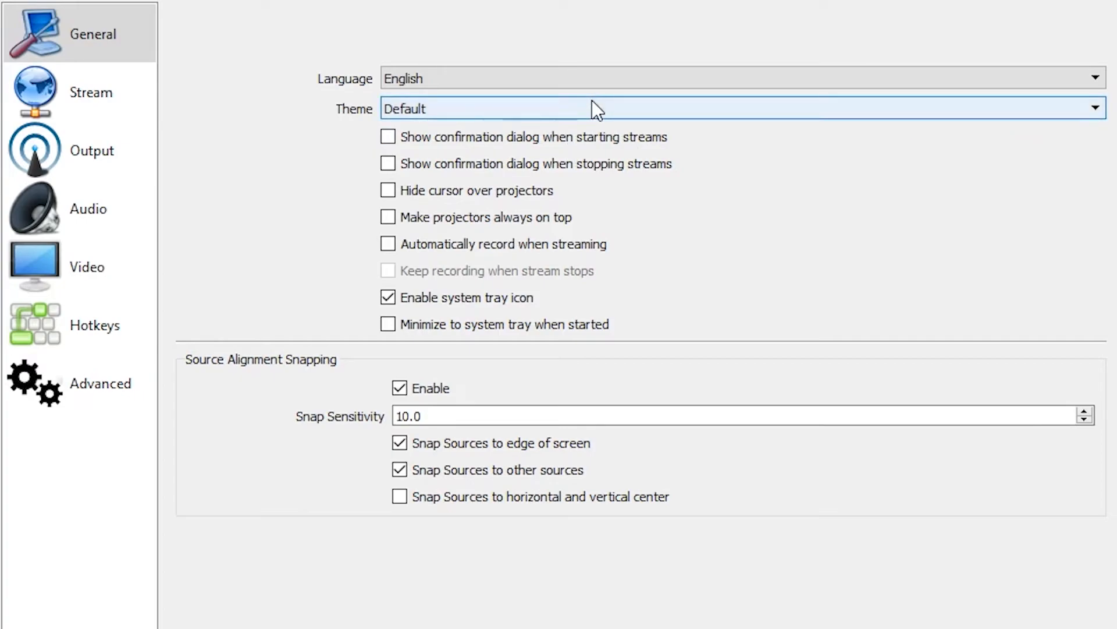
pyautogui.click(562, 112)
pyautogui.click(459, 123)
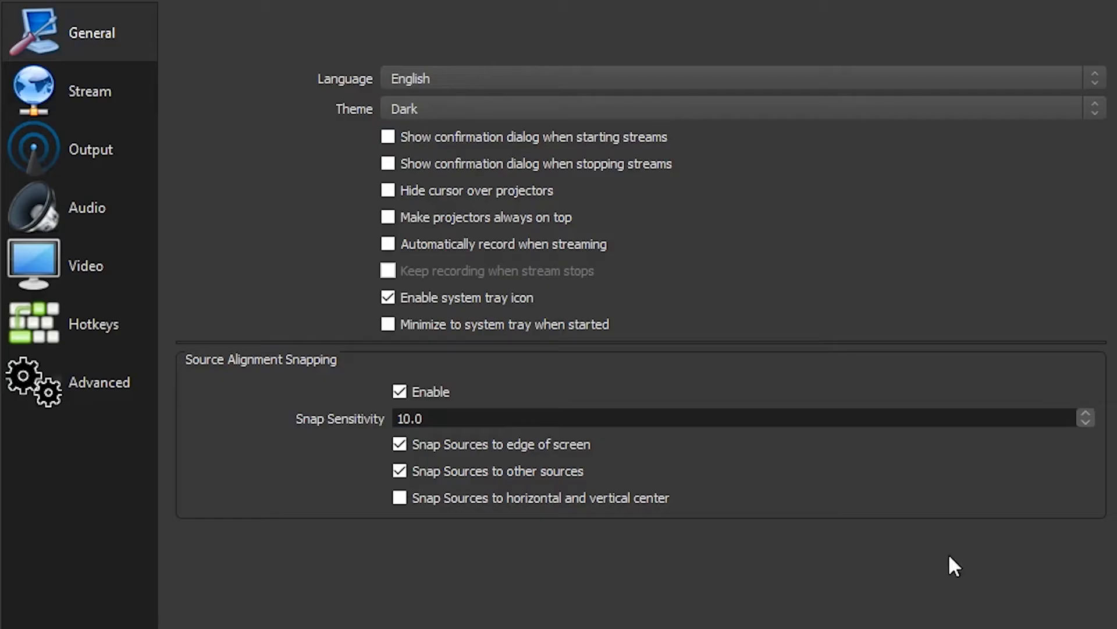
# - Examine the channel options in the audio settings
pyautogui.click(87, 201)
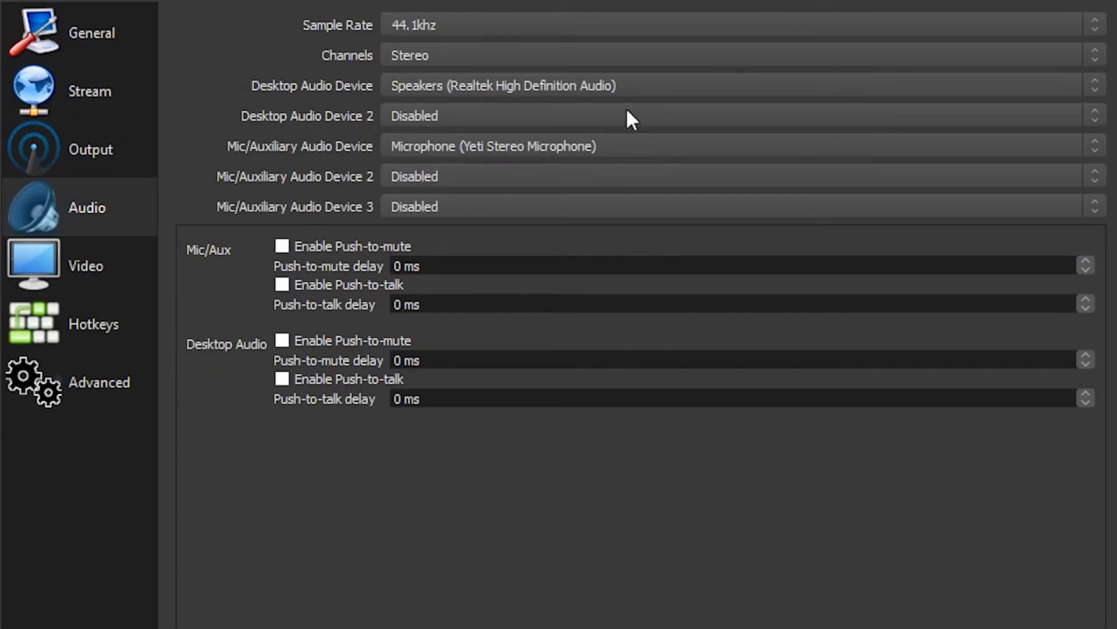
pyautogui.click(527, 51)
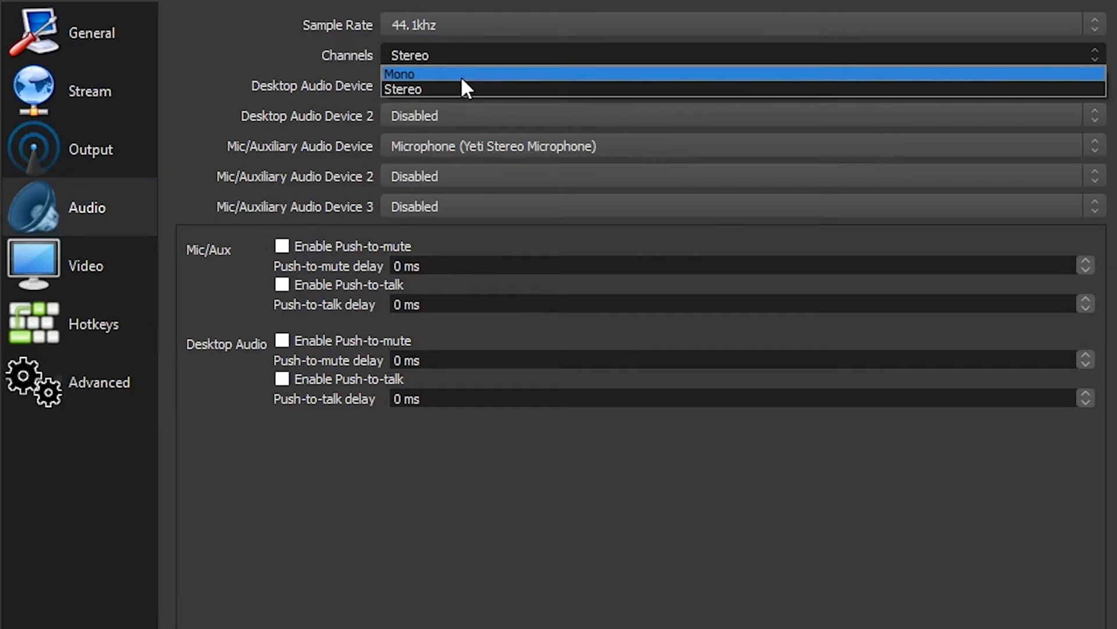
pyautogui.click(234, 21)
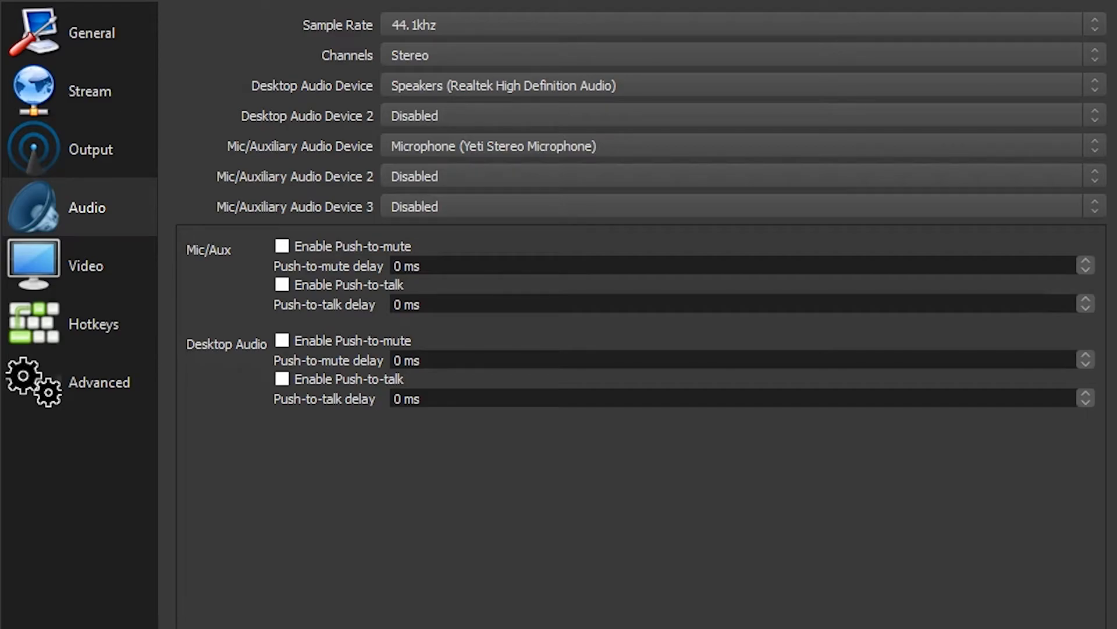
pyautogui.click(467, 58)
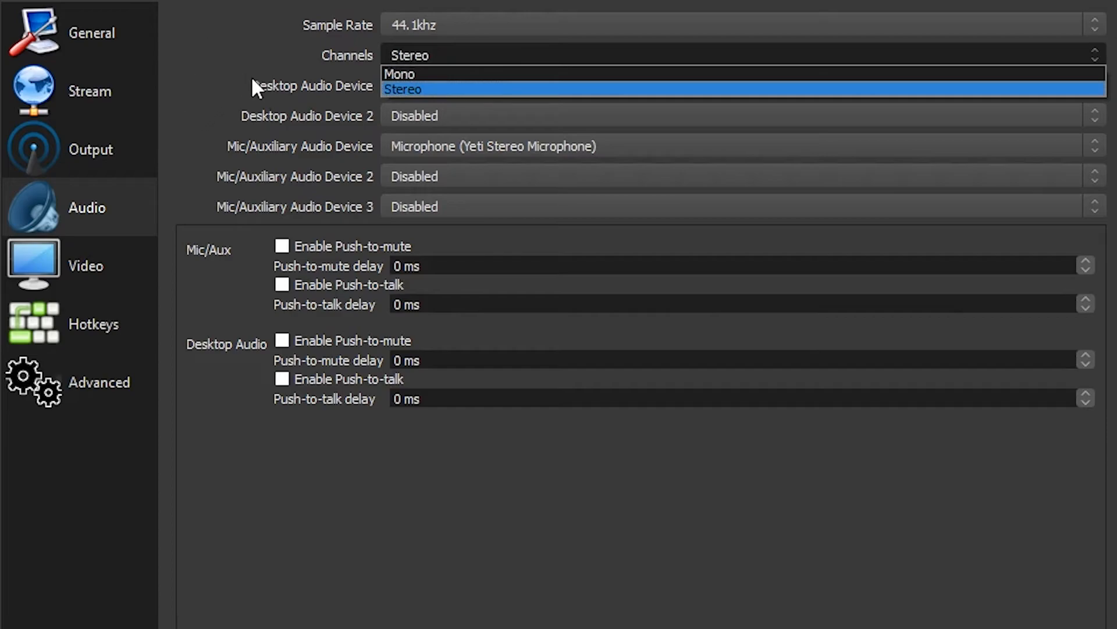
pyautogui.click(222, 61)
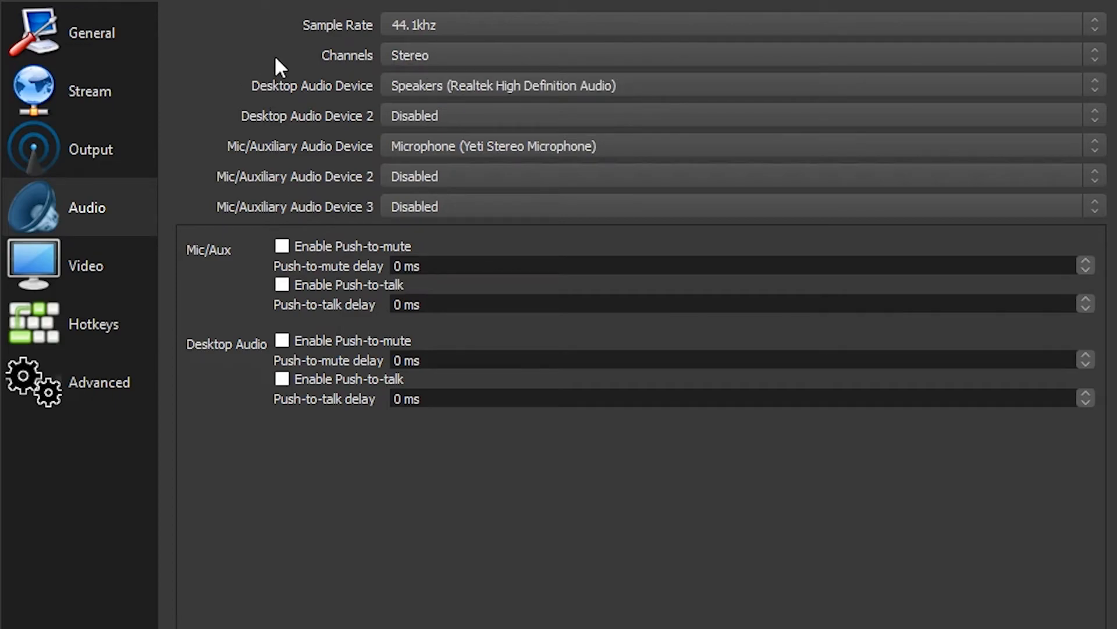
# - Review the video, hotkey, stream and output settings pages
pyautogui.click(85, 265)
pyautogui.click(75, 327)
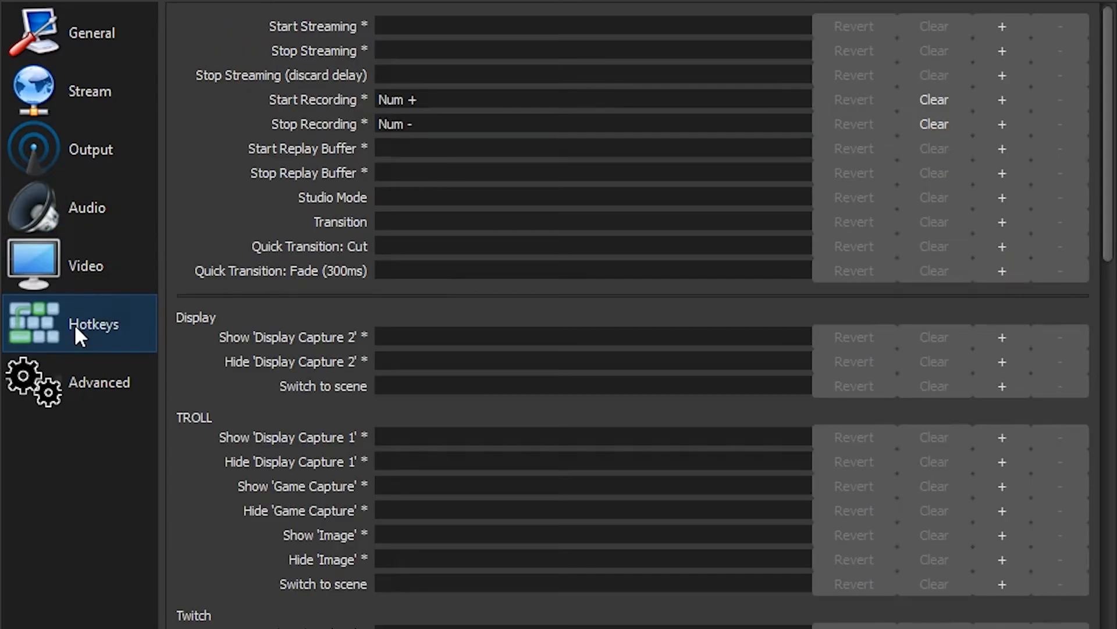
pyautogui.click(100, 263)
pyautogui.click(95, 114)
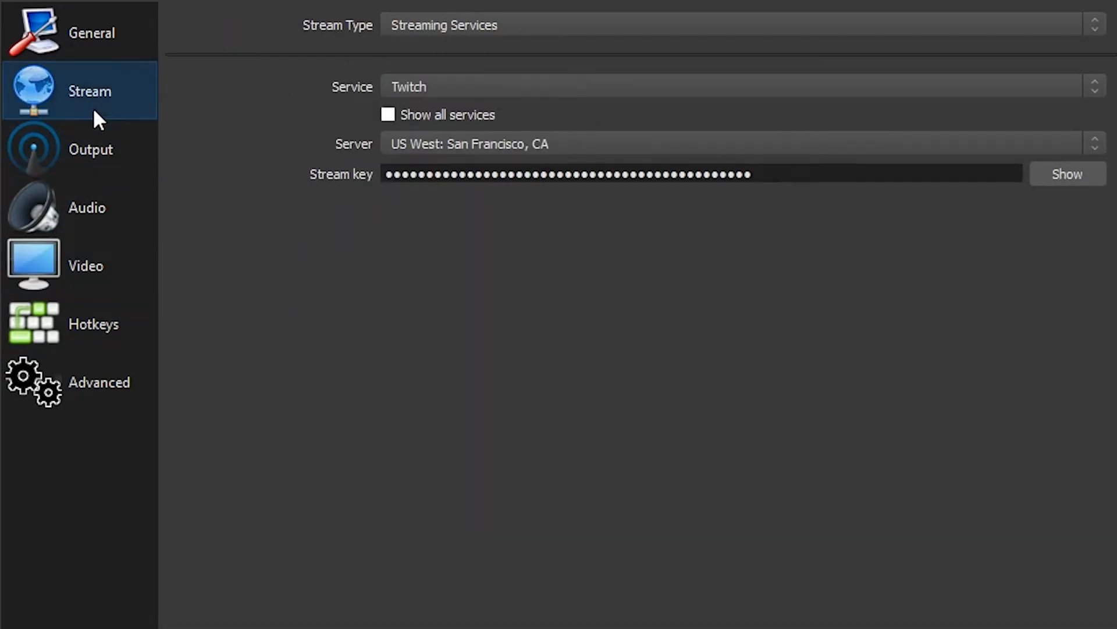
pyautogui.click(79, 162)
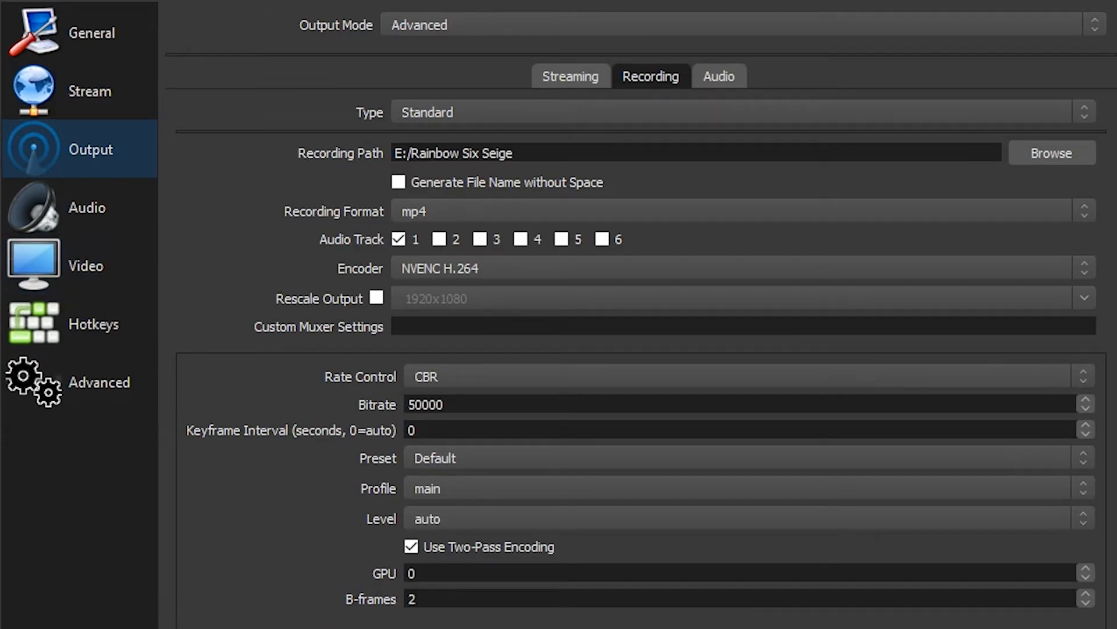
# - Leave the settings and examine the source types that can be added to the test scene
pyautogui.click(723, 518)
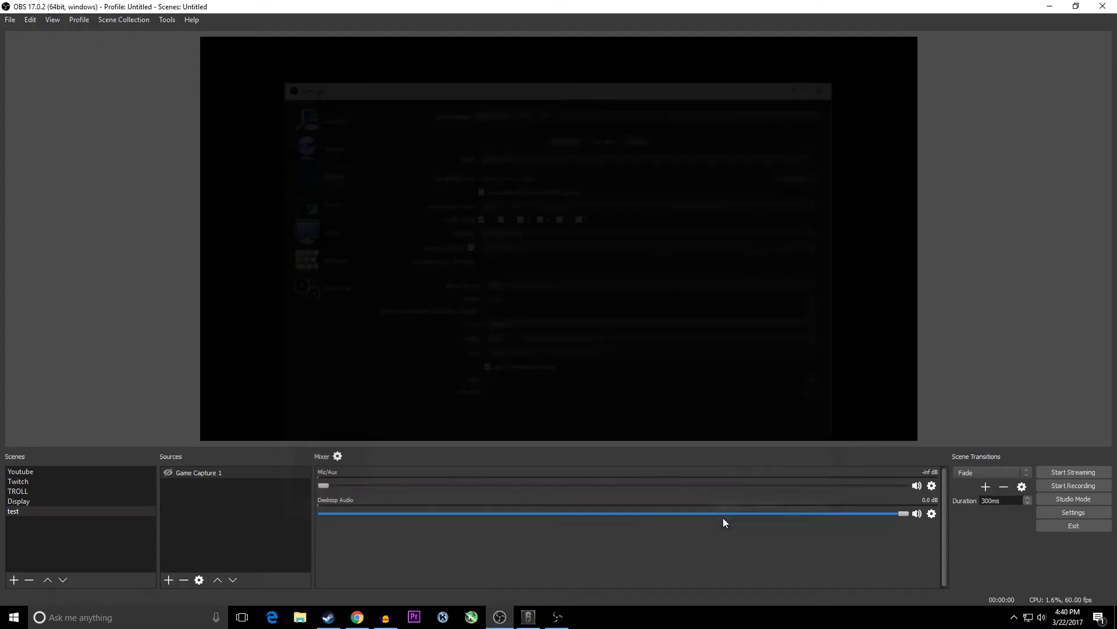
pyautogui.click(184, 476)
pyautogui.rightClick(193, 494)
pyautogui.click(219, 493)
pyautogui.rightClick(208, 485)
pyautogui.moveTo(492, 393)
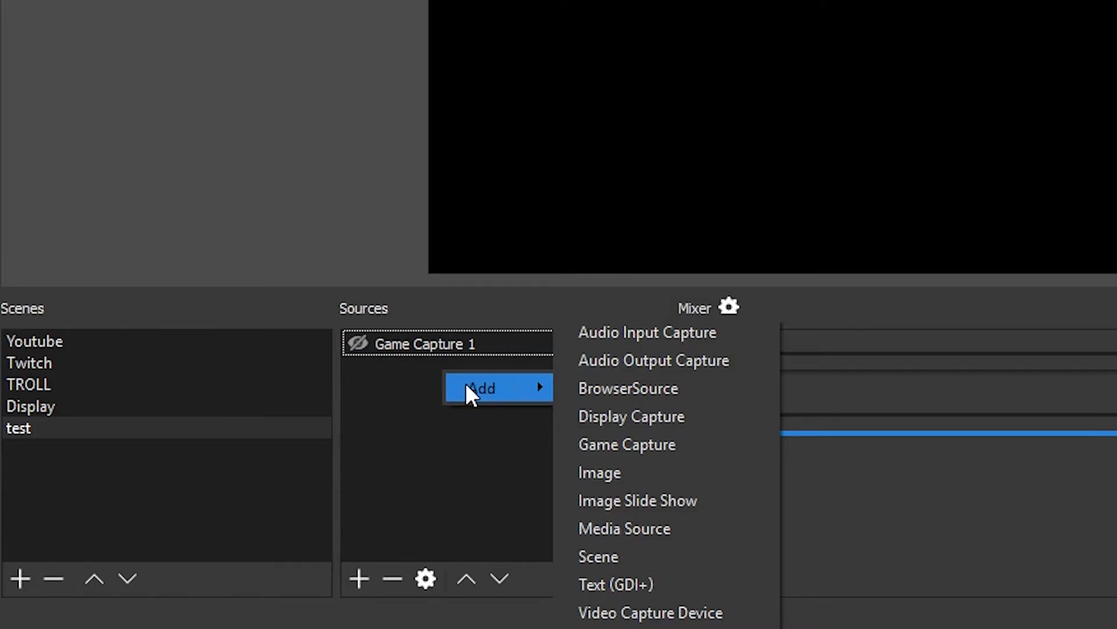
pyautogui.click(420, 429)
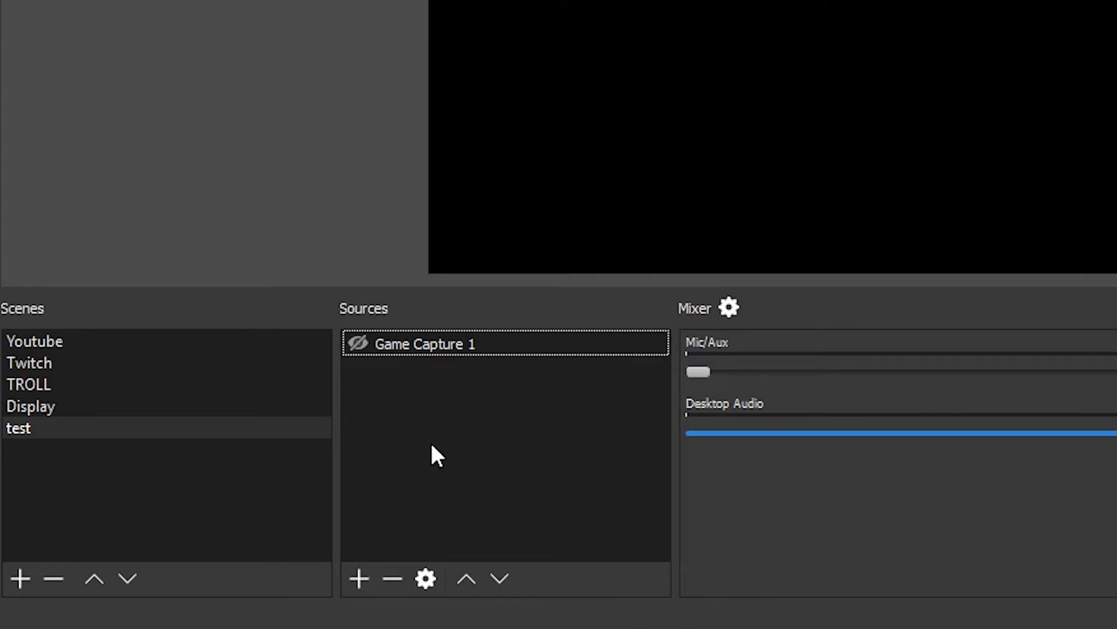
pyautogui.rightClick(431, 445)
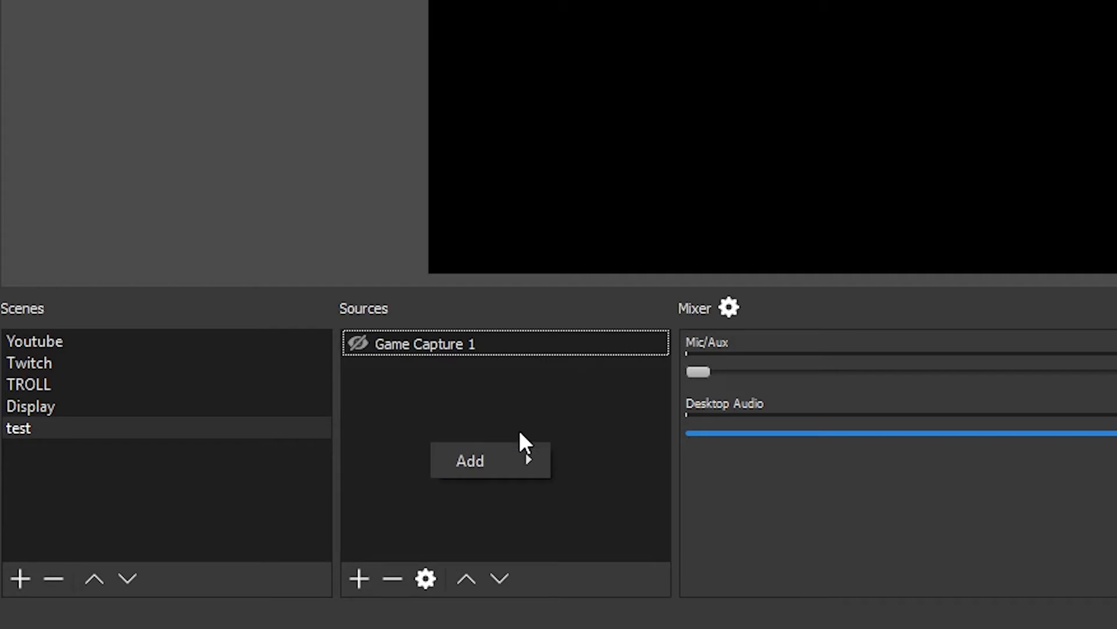
pyautogui.moveTo(515, 454)
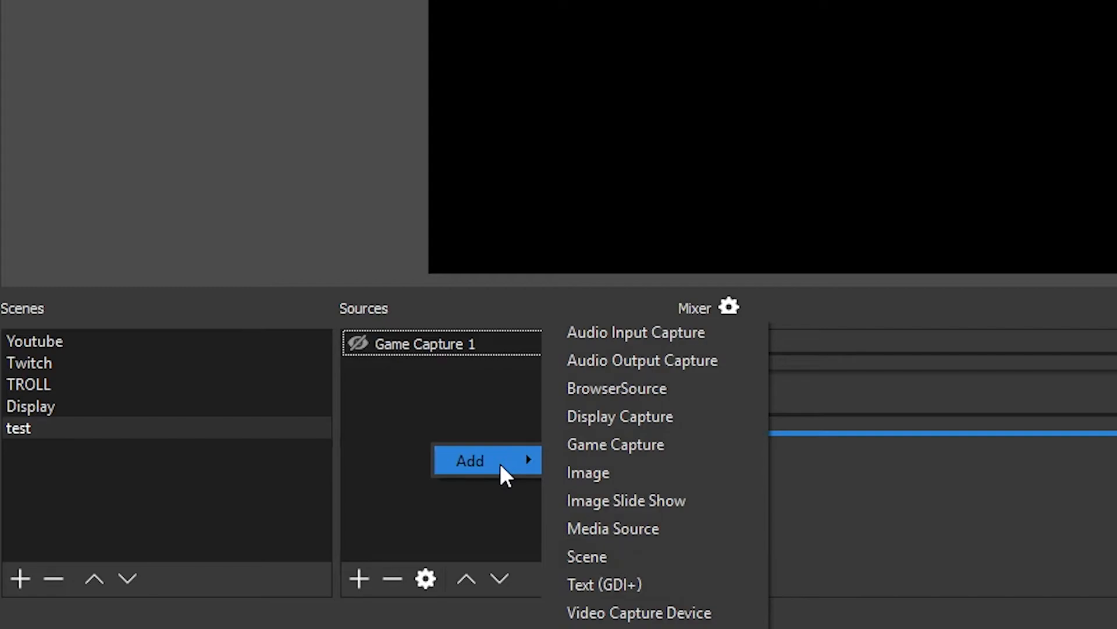
pyautogui.click(481, 420)
pyautogui.rightClick(434, 426)
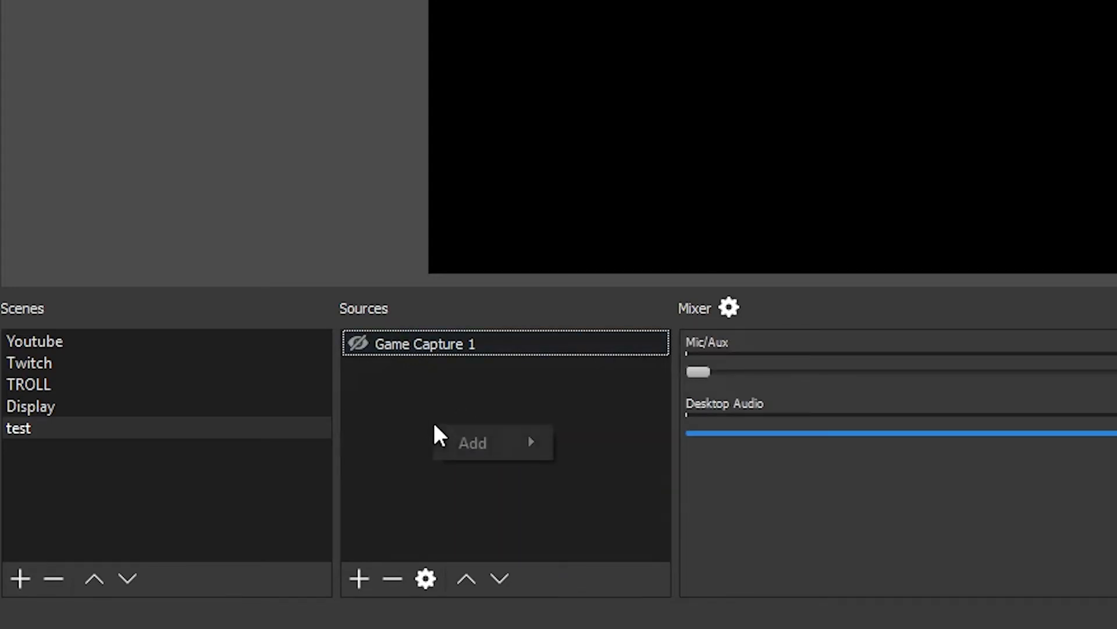
pyautogui.click(344, 395)
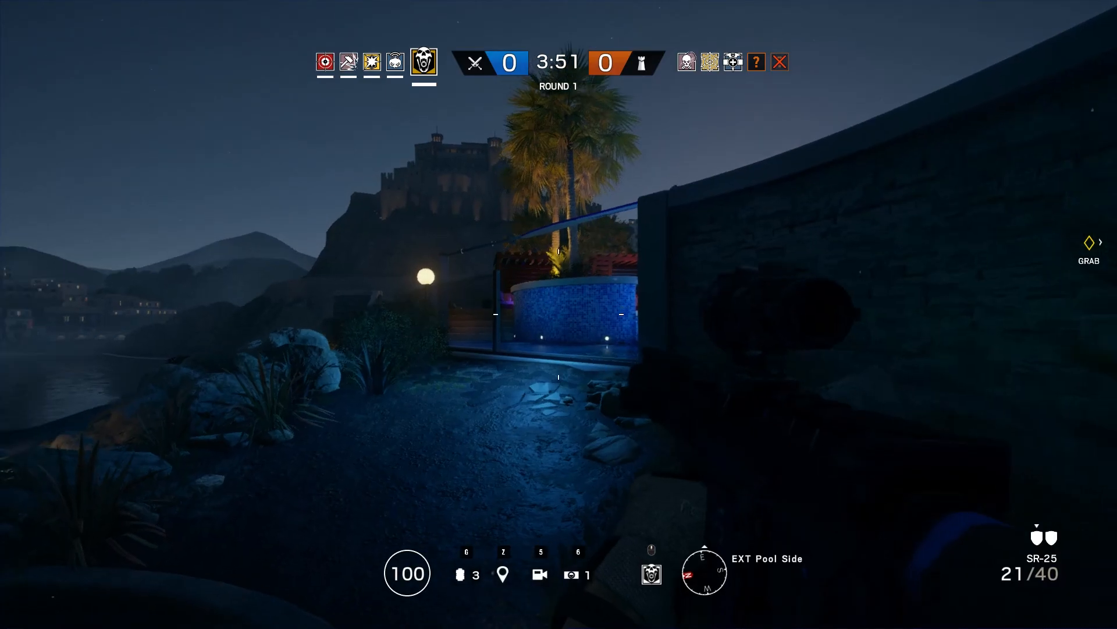
pyautogui.hotkey('shift', 'w')
pyautogui.hotkey('shift', 'w')
pyautogui.hotkey('shift', 'w')
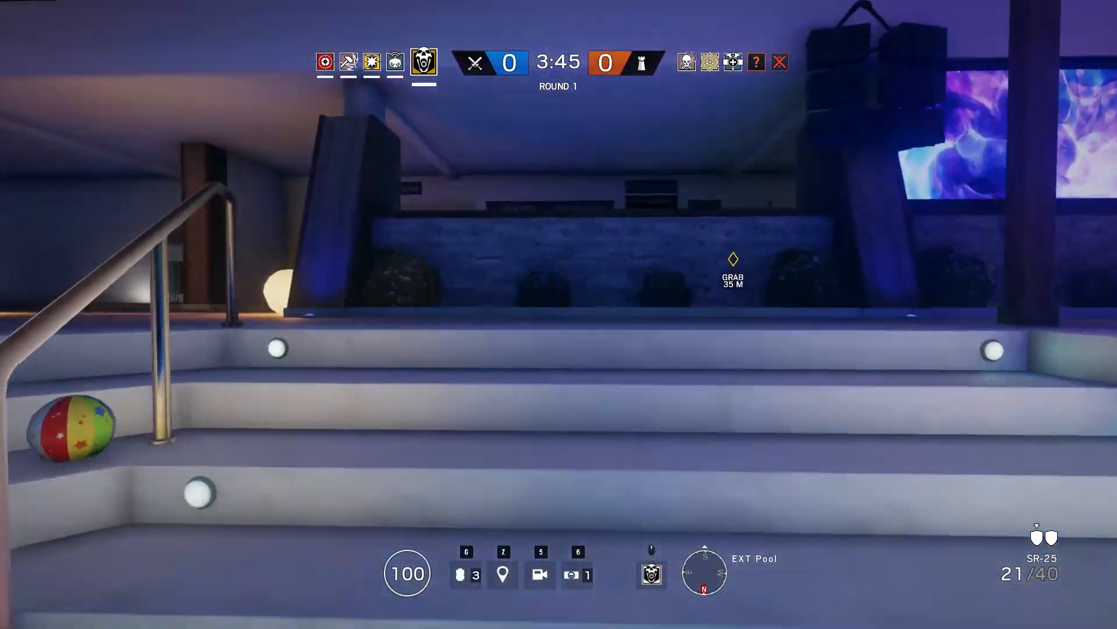
pyautogui.press('w')
pyautogui.press('2')
pyautogui.press('1')
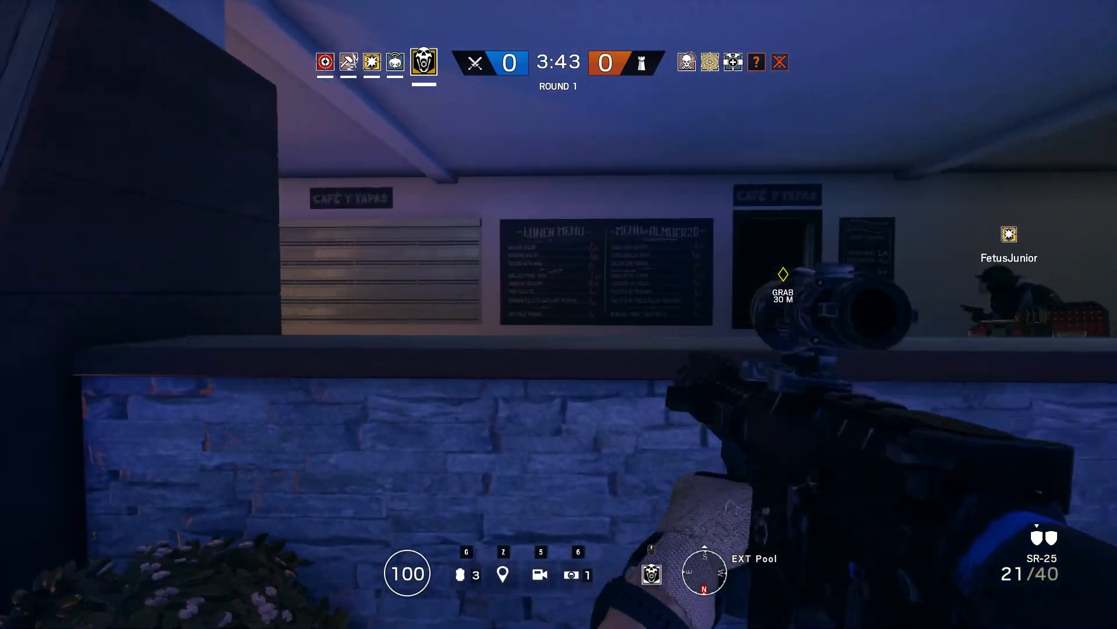
pyautogui.press('a')
pyautogui.press('d')
pyautogui.hotkey('shift', 'w')
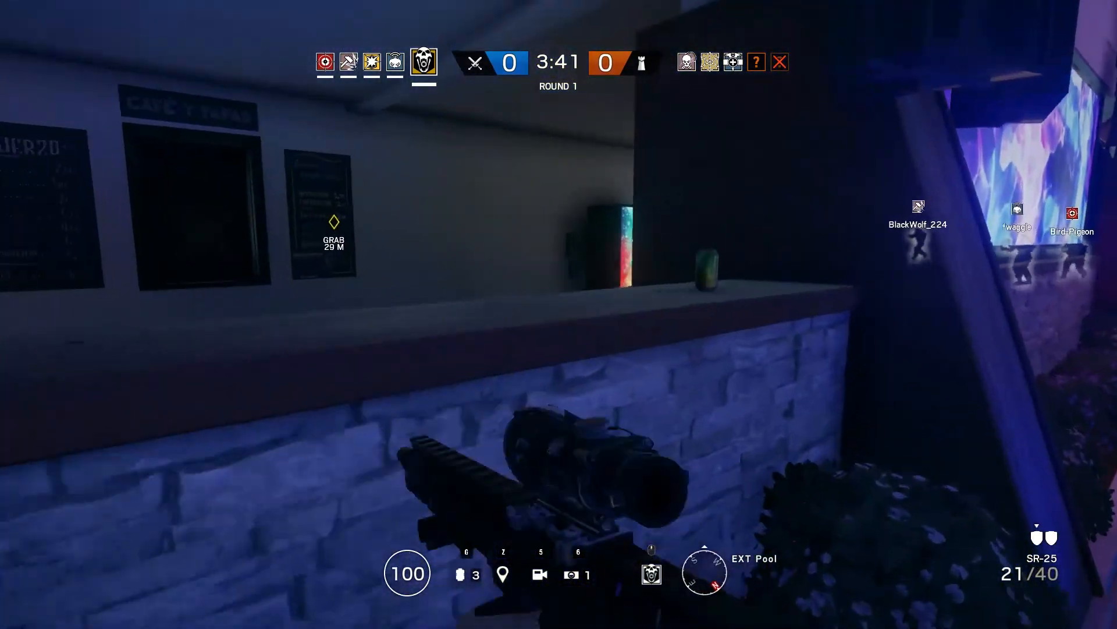
pyautogui.press('2')
pyautogui.press('1')
pyautogui.press('a')
pyautogui.press('w')
pyautogui.rightClick(558, 314)
pyautogui.press('space')
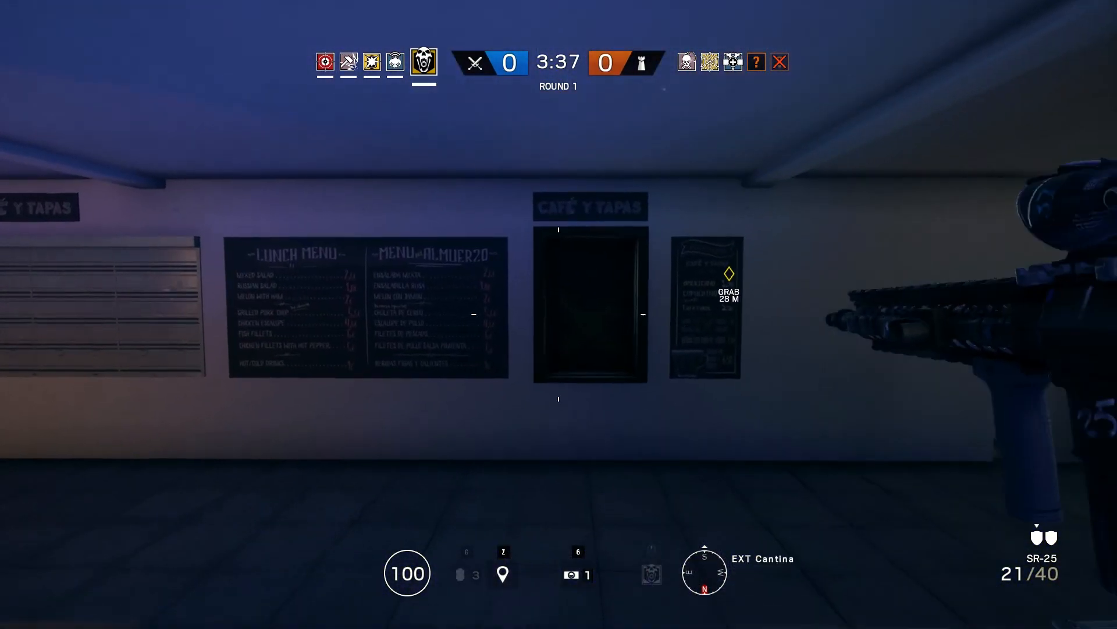
pyautogui.hotkey('shift', 'w')
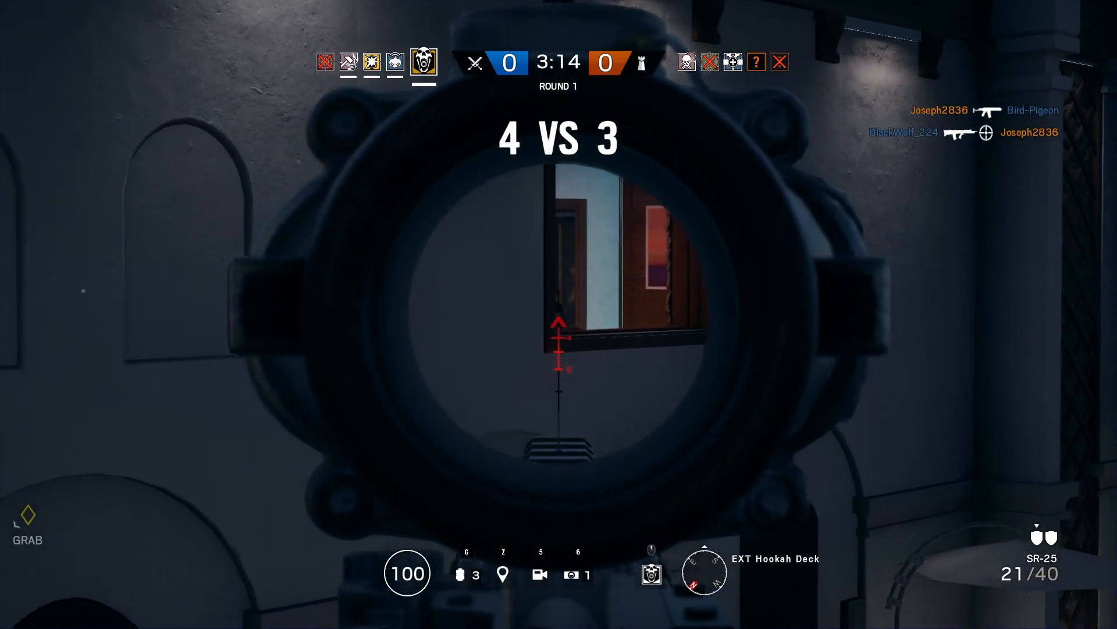
pyautogui.hotkey('shift', 'w')
pyautogui.press('2')
pyautogui.press('w')
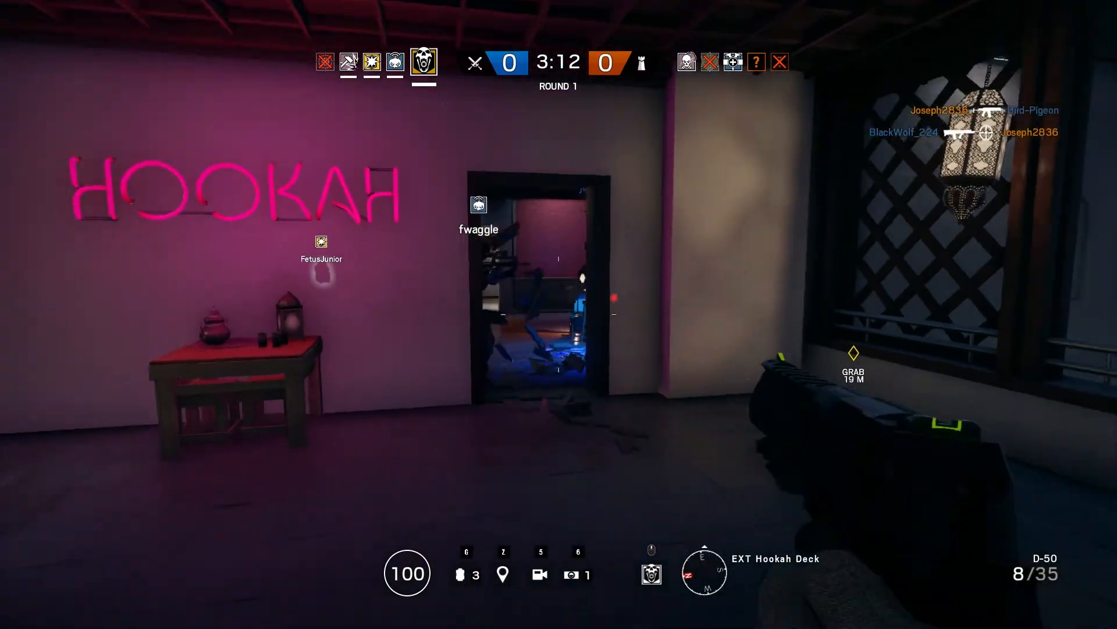
pyautogui.rightClick(559, 314)
pyautogui.press('1')
pyautogui.press('w')
pyautogui.rightClick(559, 315)
pyautogui.hotkey('shift', 'w')
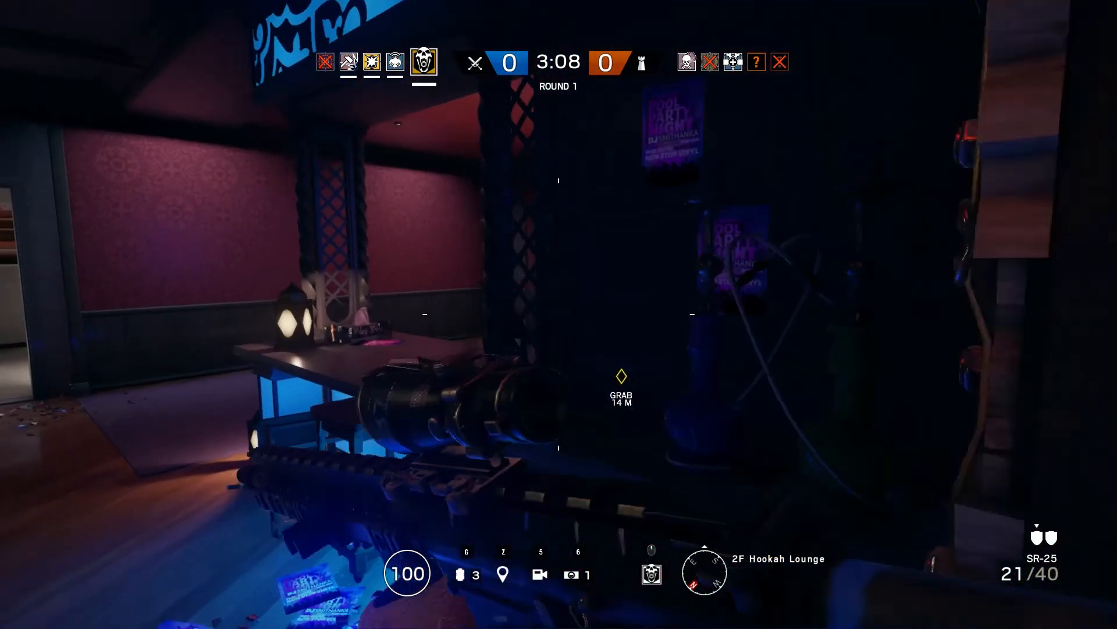
pyautogui.rightClick(559, 314)
pyautogui.click(558, 314)
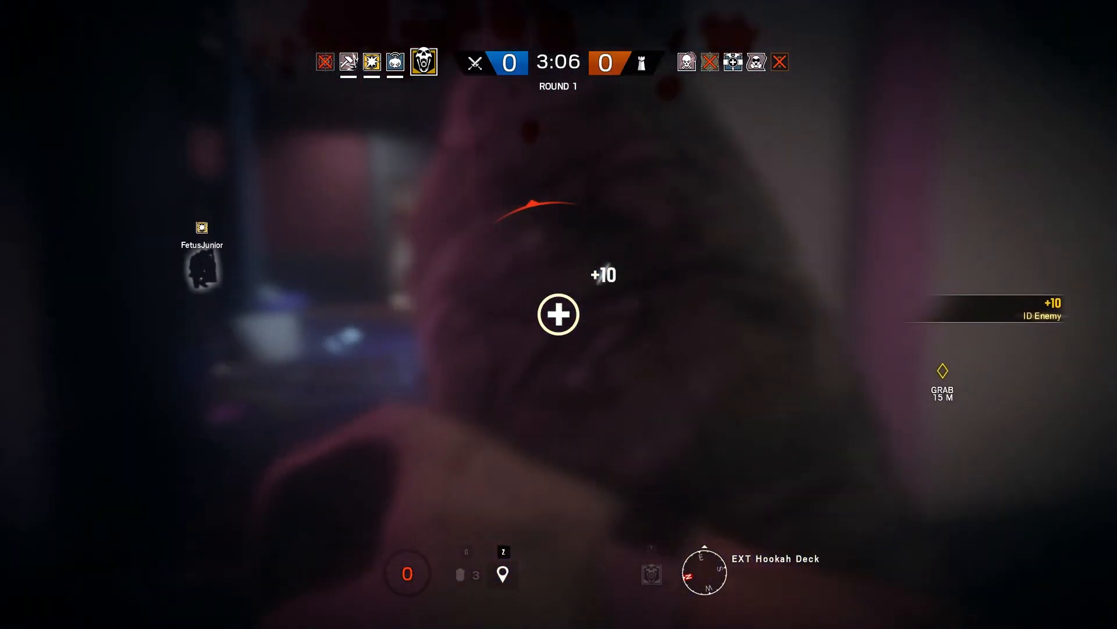